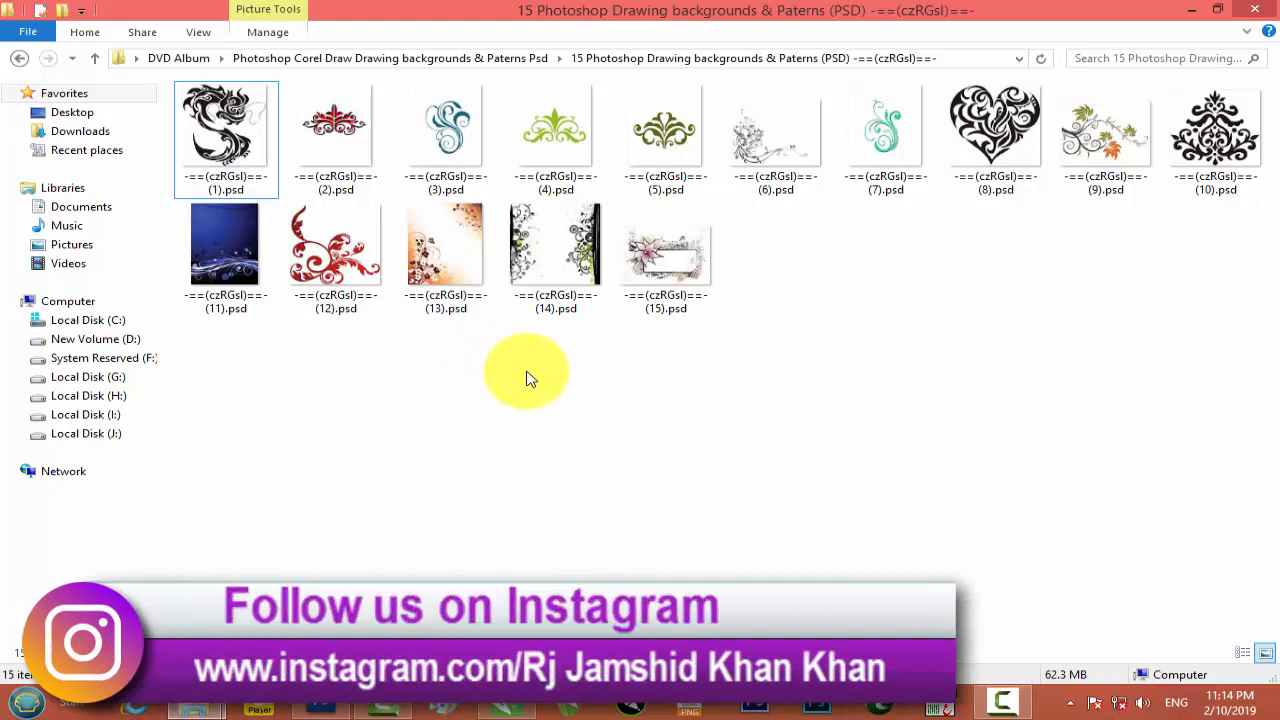
Open the dragon pattern file -==(czRGsl)==- (1).psd in Photoshop and shift the dragon artwork within its canvas.
left_click(337, 165)
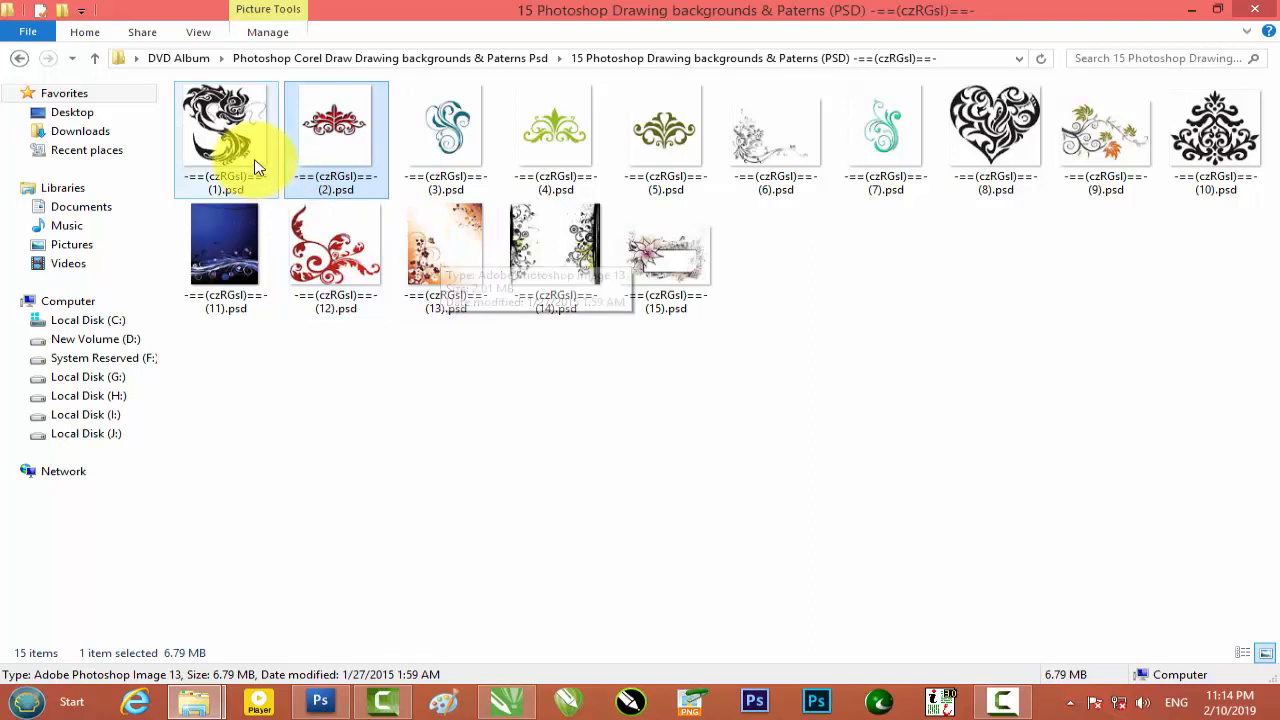
left_click_drag(237, 160, 523, 449)
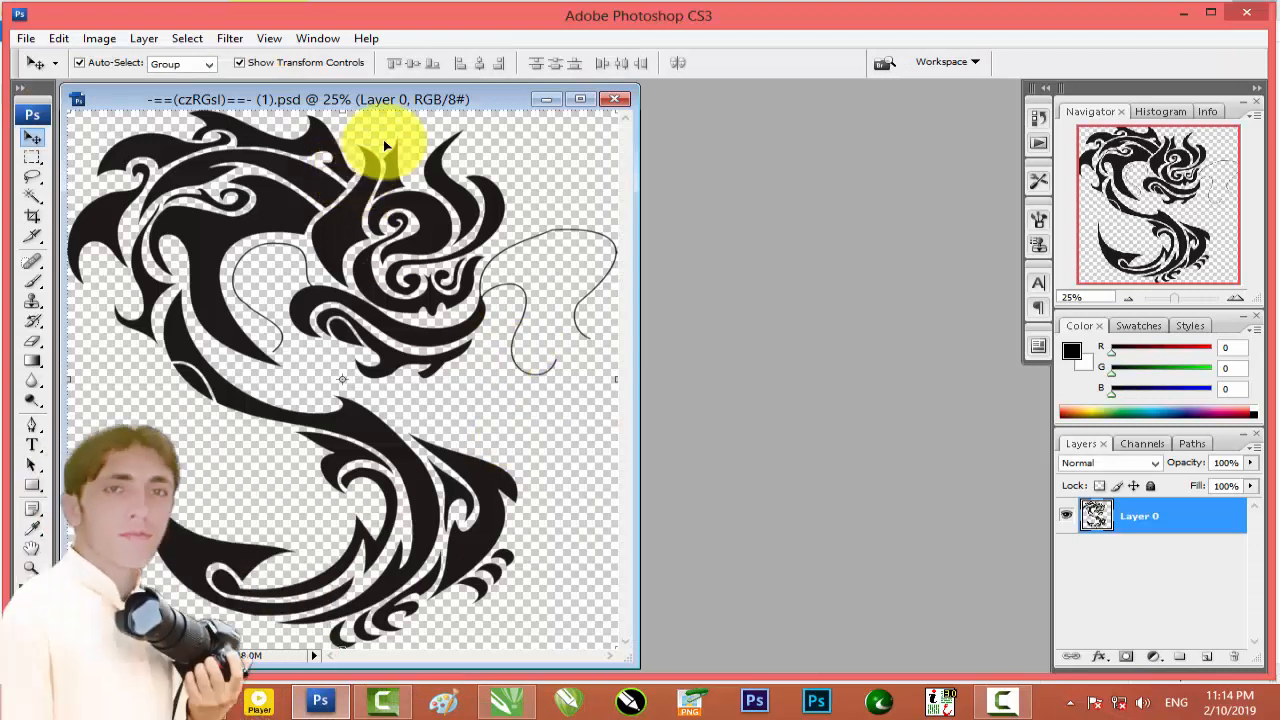
left_click_drag(398, 105, 508, 109)
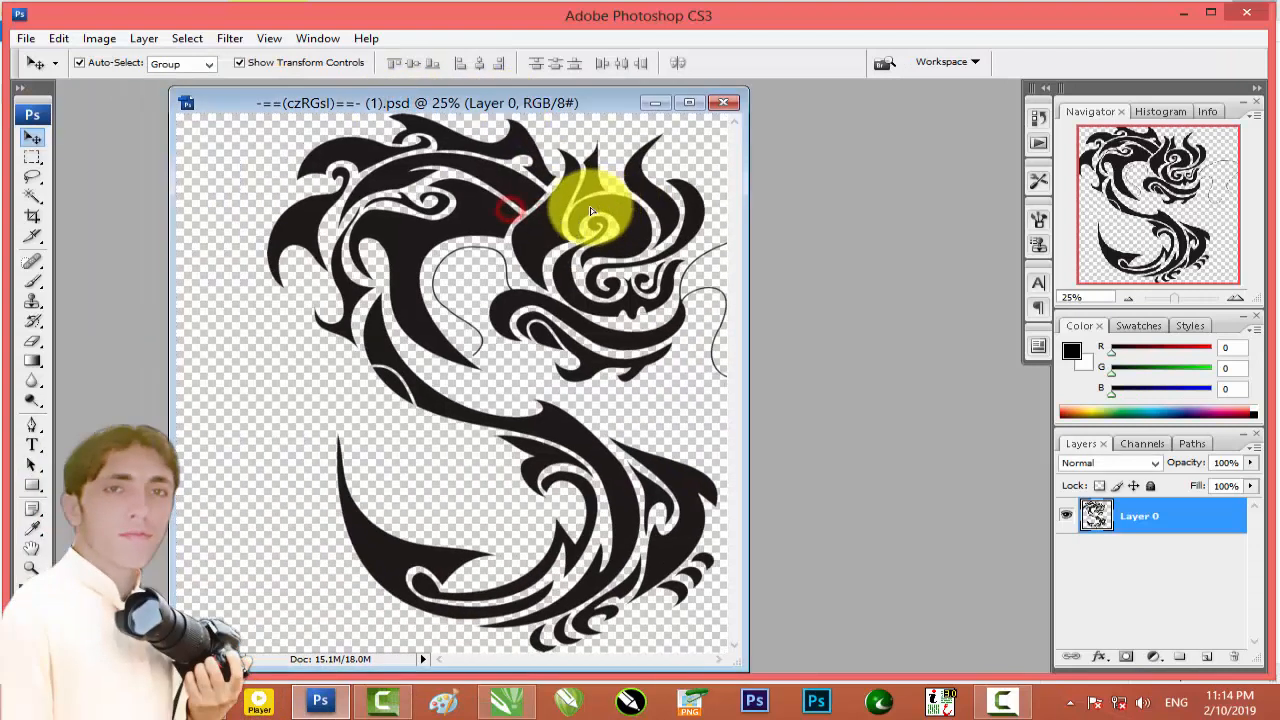
left_click_drag(528, 214, 491, 206)
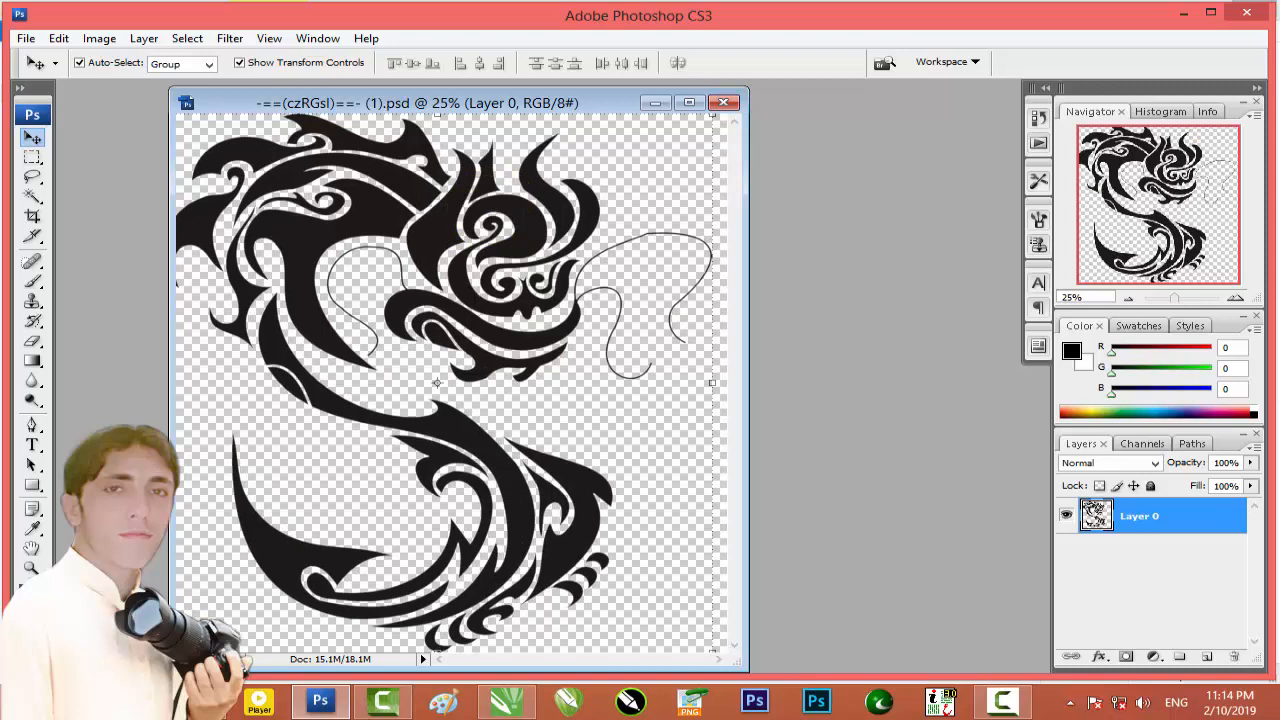
Open Peshawar zalmi T Shirt.jpg in Photoshop from the Coreldraw Tutorial In Design peshawar zalmi new T Shirt 2019 folder.
left_click(195, 706)
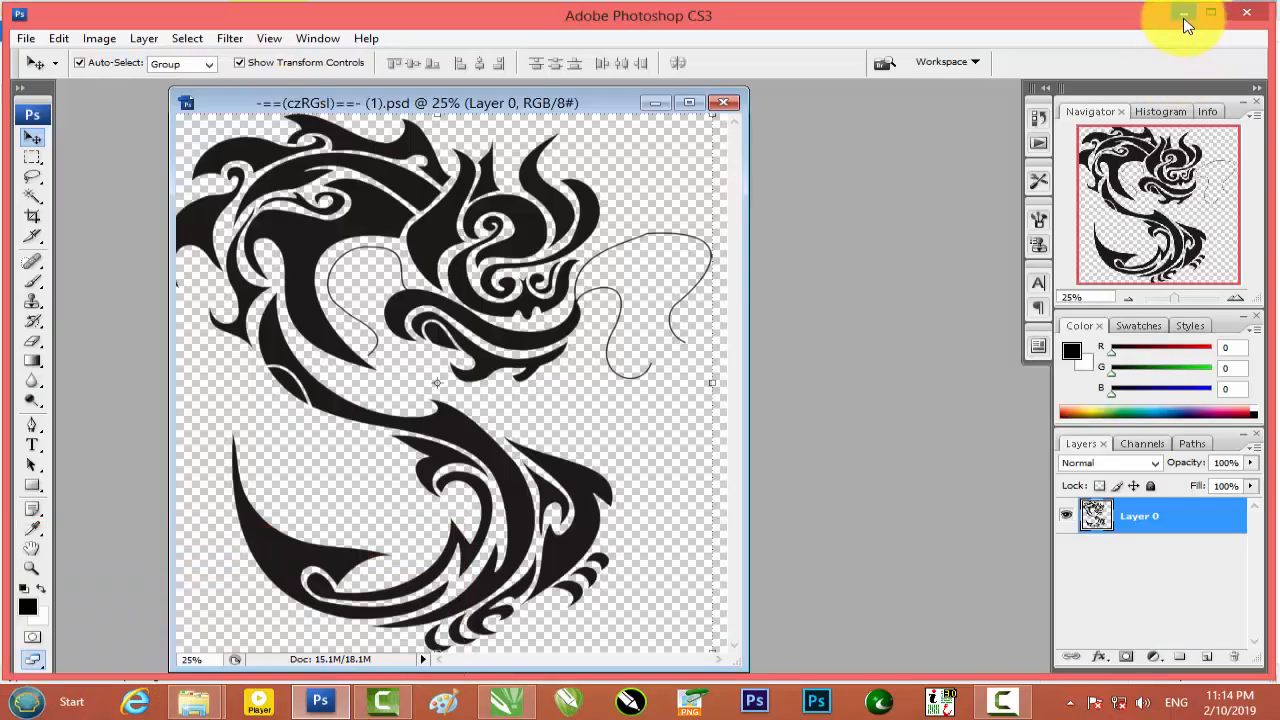
left_click(1184, 20)
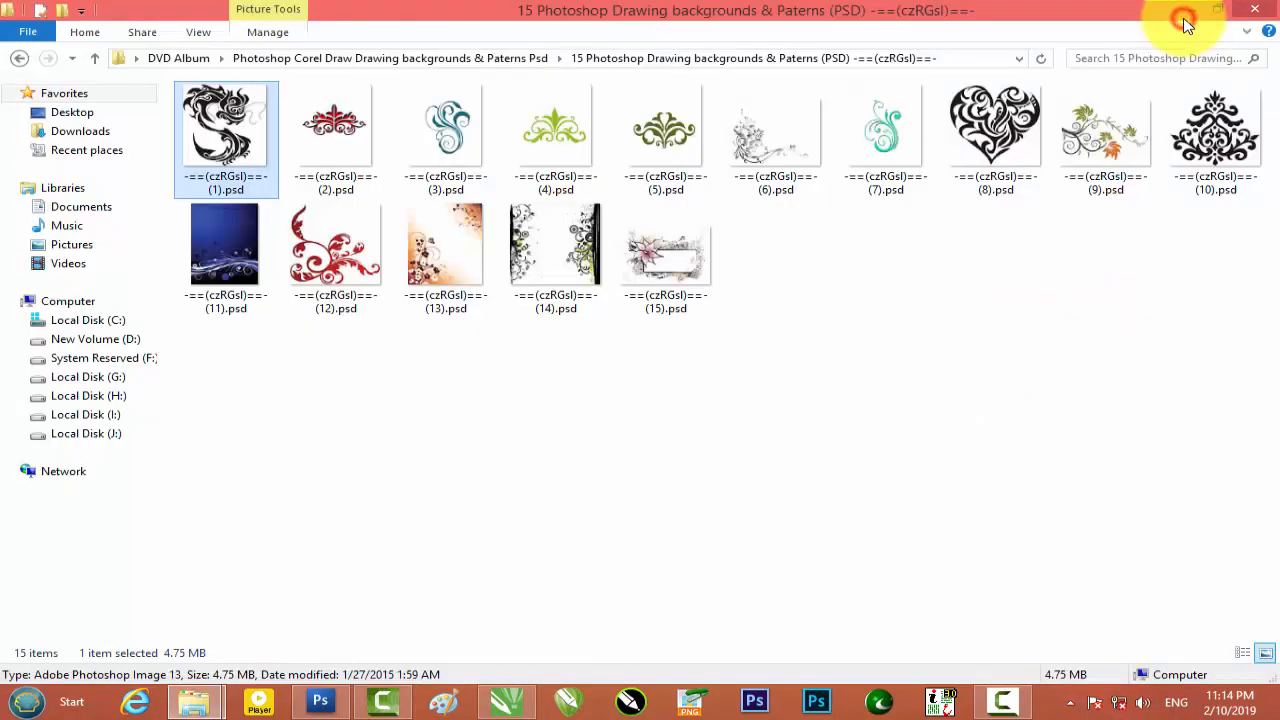
left_click(1189, 15)
double_click(111, 318)
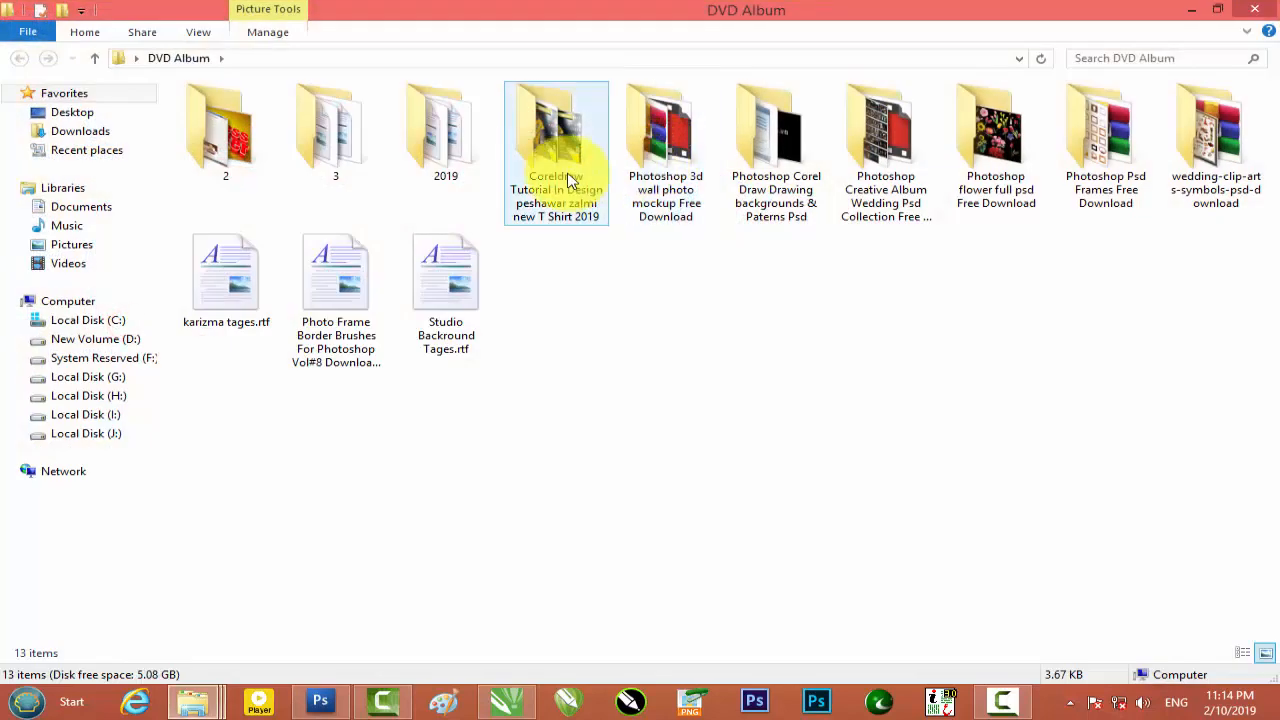
double_click(565, 176)
left_click_drag(451, 166, 725, 335)
left_click_drag(525, 105, 787, 276)
Copy the dragon artwork into the T-shirt image and scale it down to about 3.7% width and 5% height.
left_click_drag(455, 213, 789, 507)
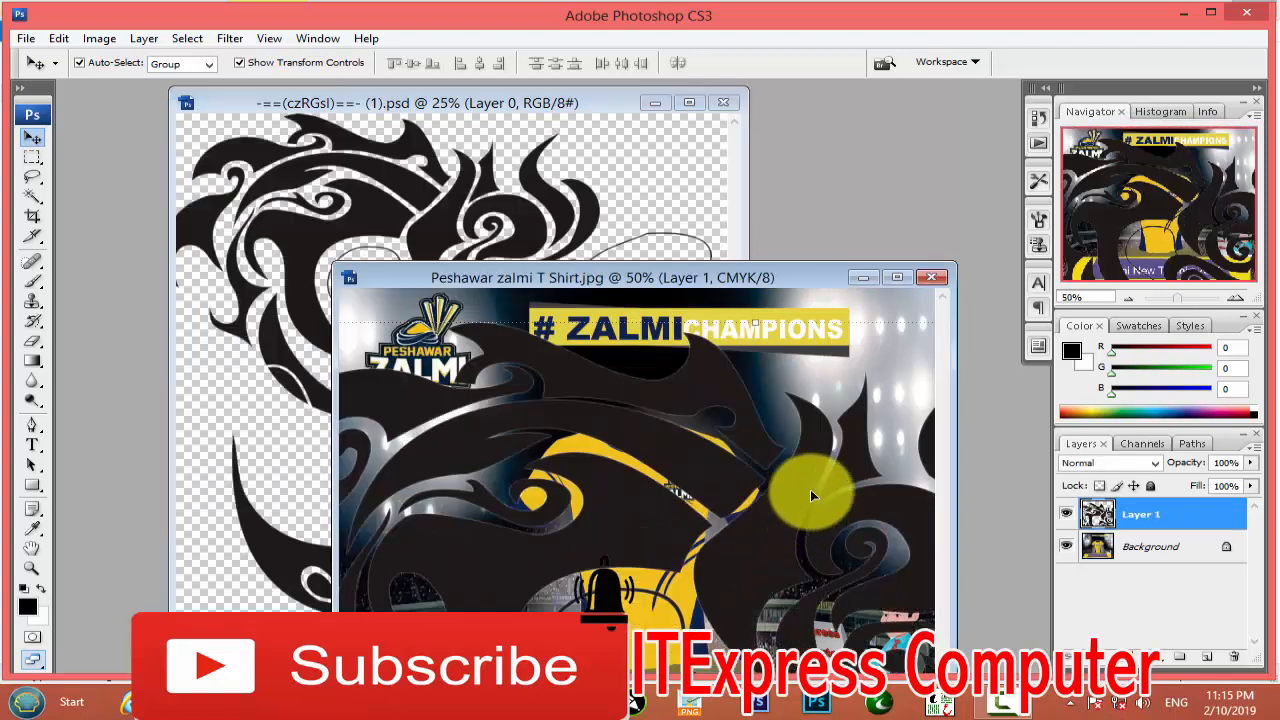
left_click_drag(789, 277, 593, 96)
left_click_drag(651, 262, 417, 271)
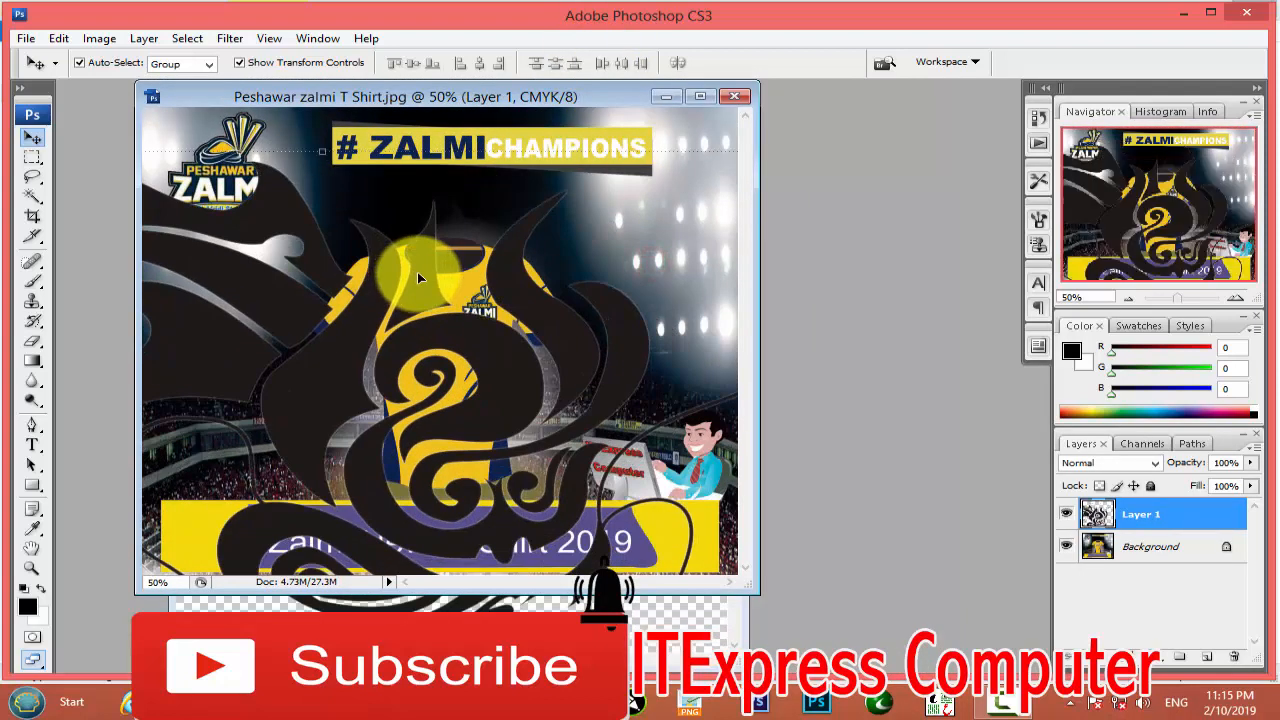
left_click(699, 97)
left_click_drag(957, 187, 607, 266)
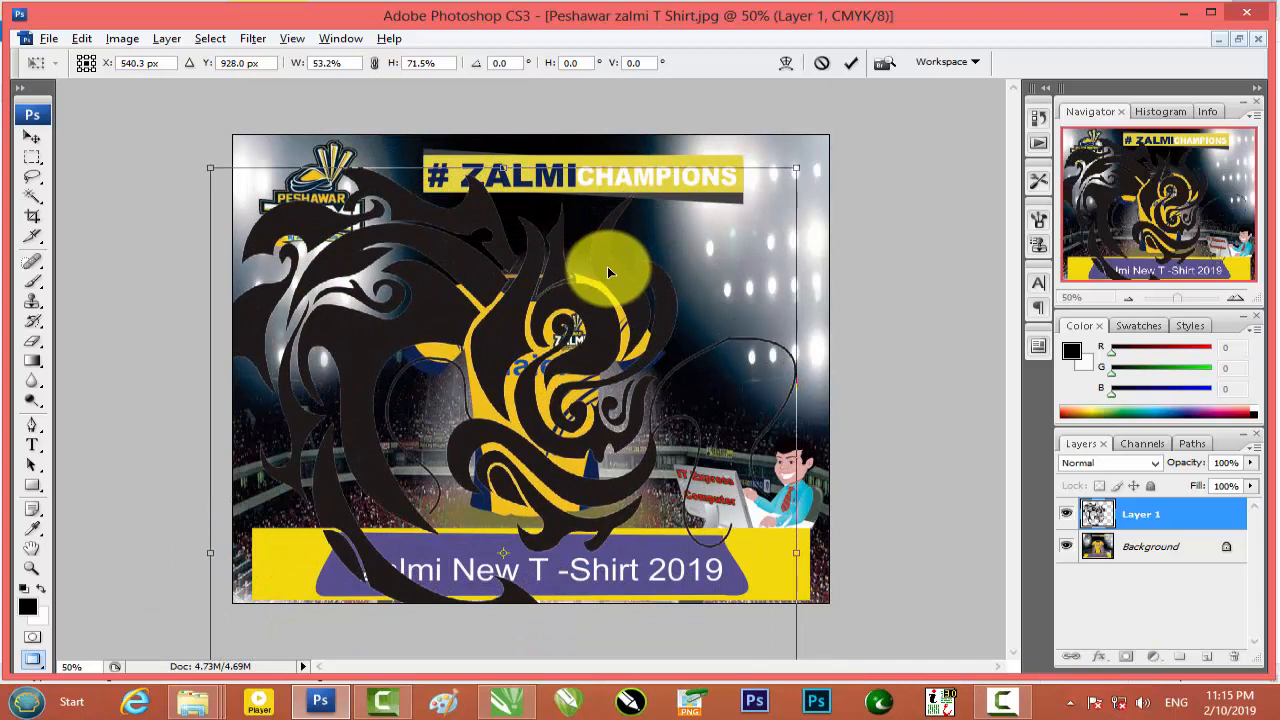
left_click_drag(797, 167, 493, 519)
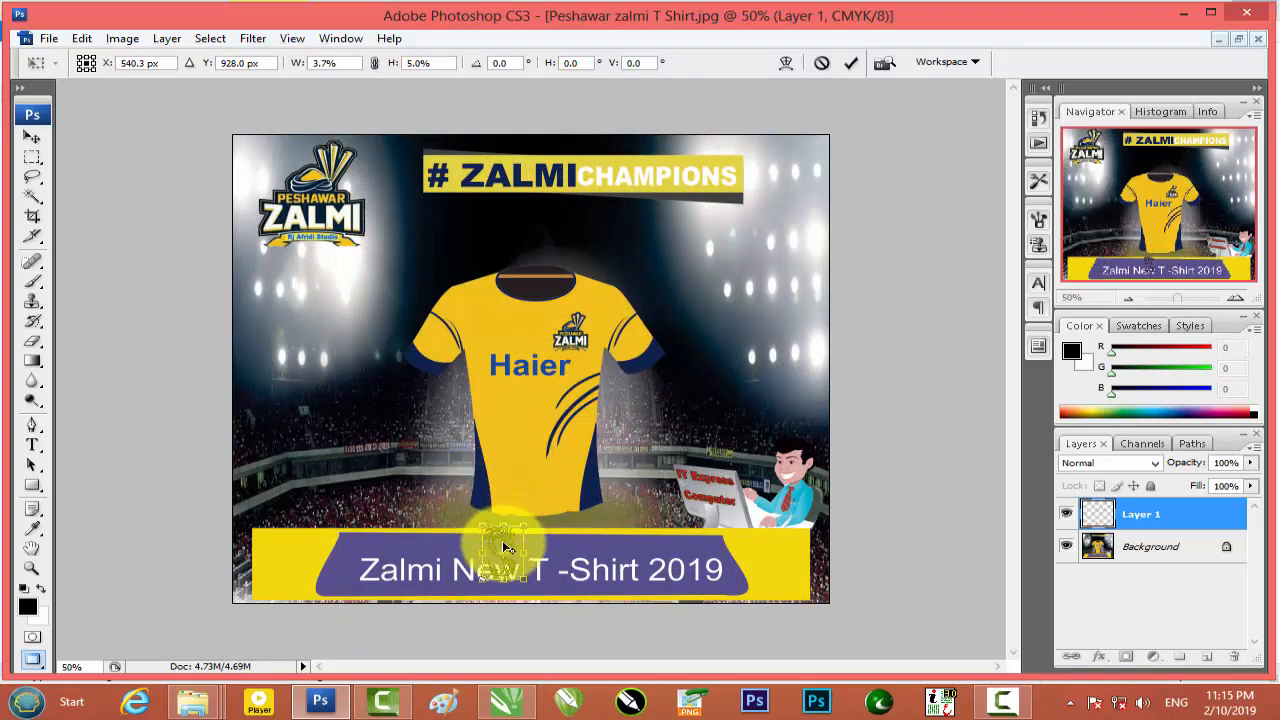
key("Return")
Move the small dragon from the banner onto the shirt front, just below the Haier lettering.
key("ctrl+plus")
key("ctrl+plus")
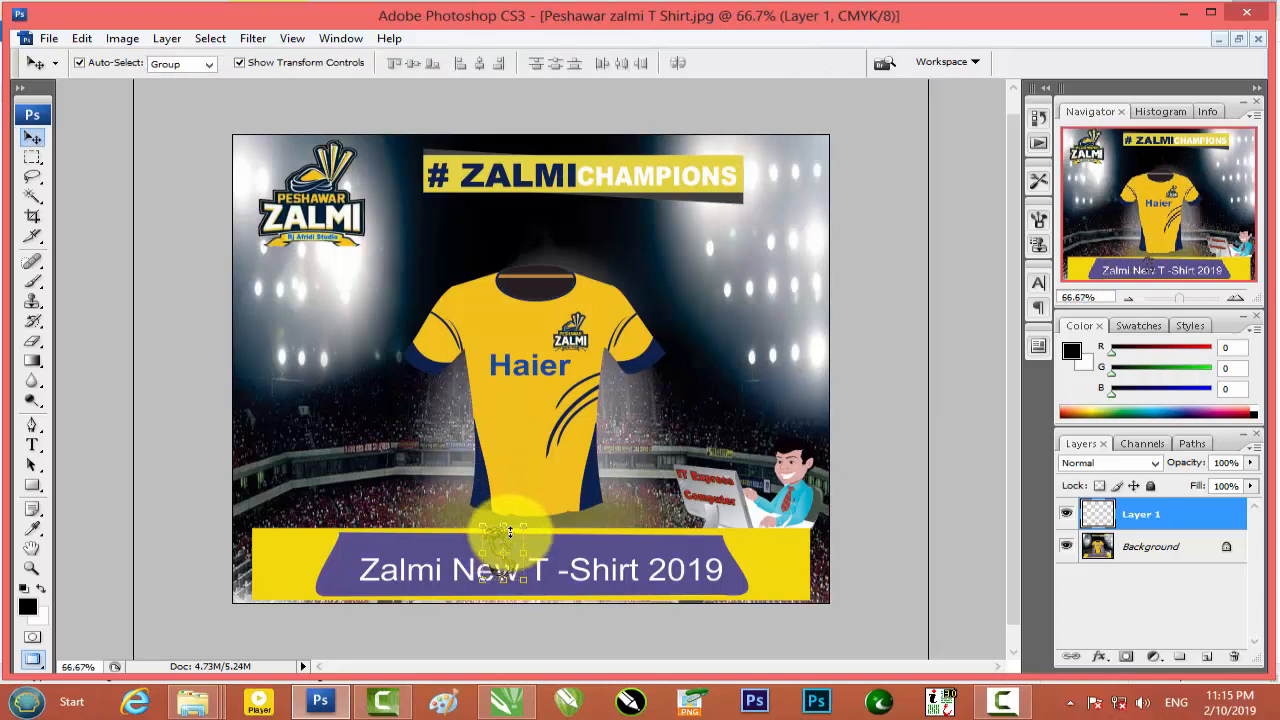
scroll(586, 471, "down", 3)
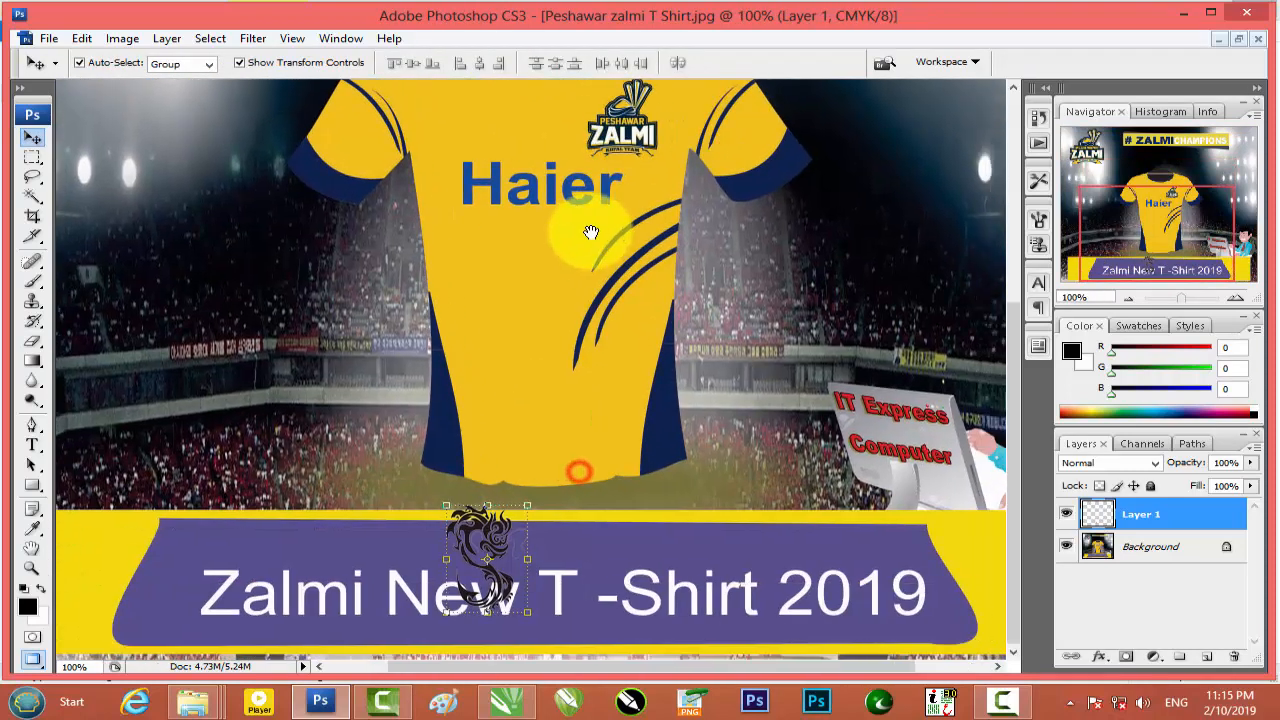
left_click_drag(490, 530, 536, 326)
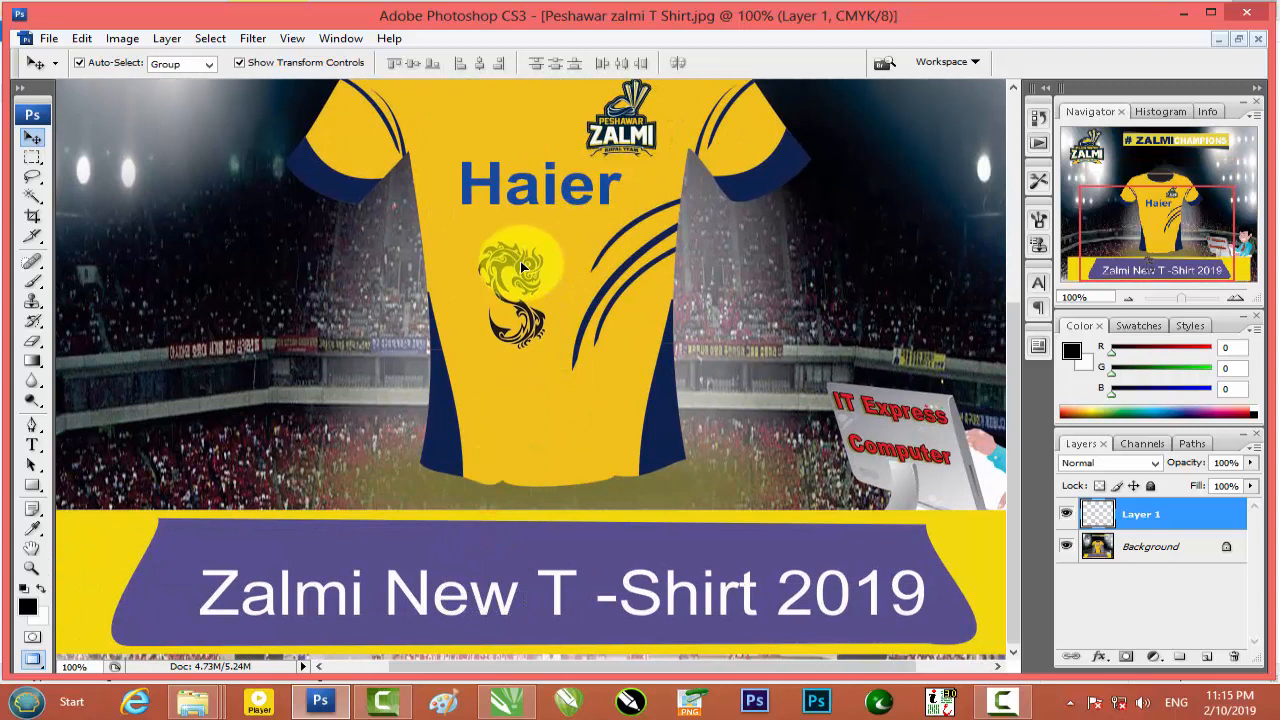
Enlarge the dragon on the shirt to about 108.5% width and 110% height and nudge it up toward the lettering.
left_click(780, 332)
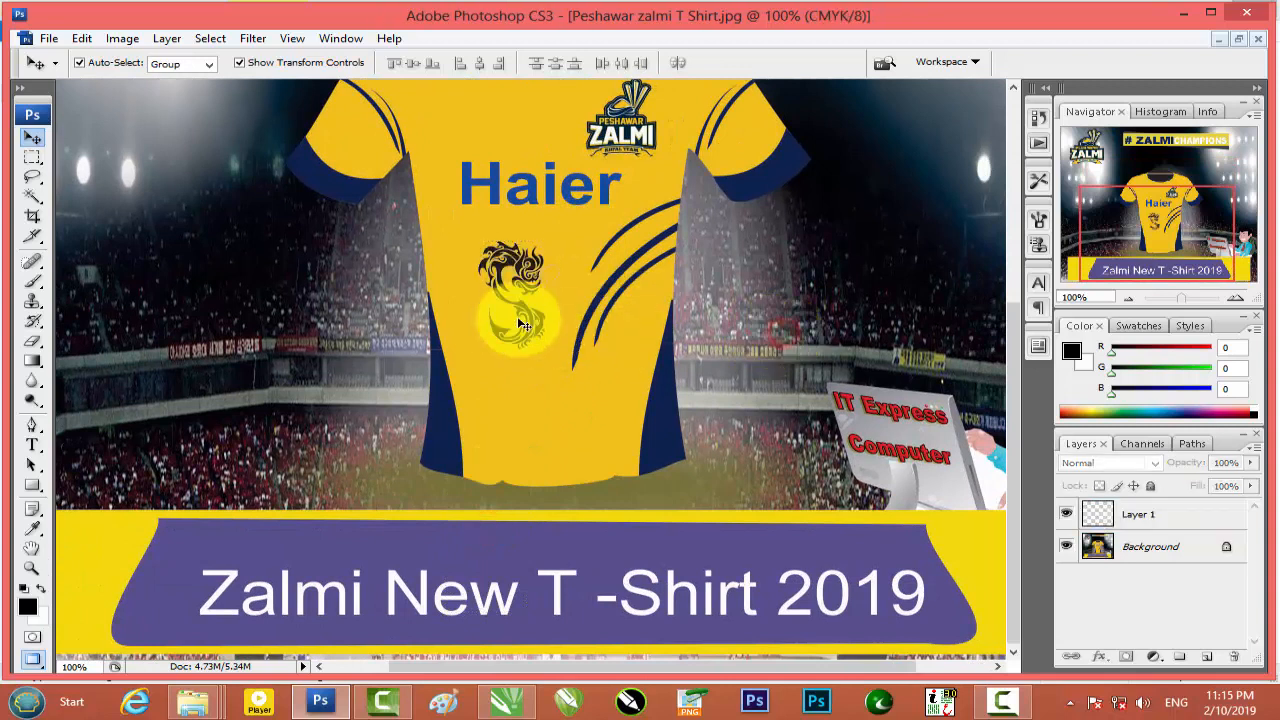
left_click(522, 325)
key("ctrl+t")
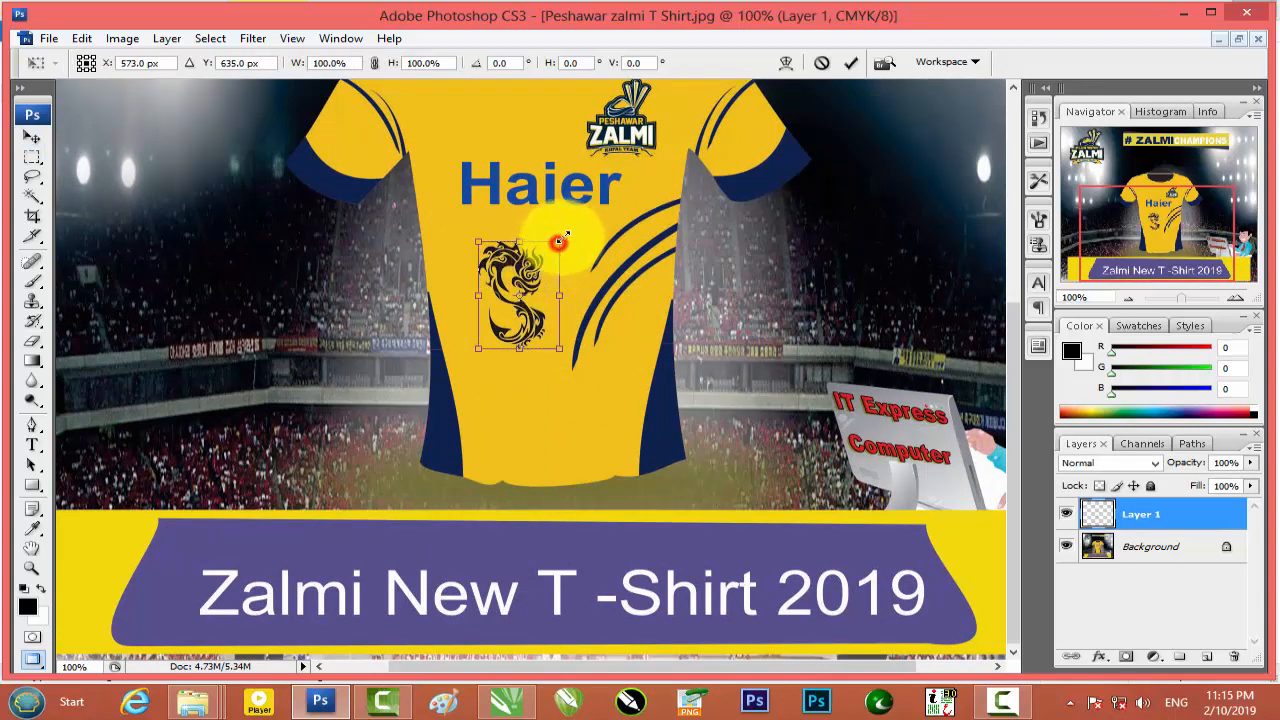
left_click_drag(560, 241, 567, 231)
mouse_move(535, 279)
left_mouse_down()
mouse_move(530, 336)
mouse_move(535, 257)
left_mouse_up()
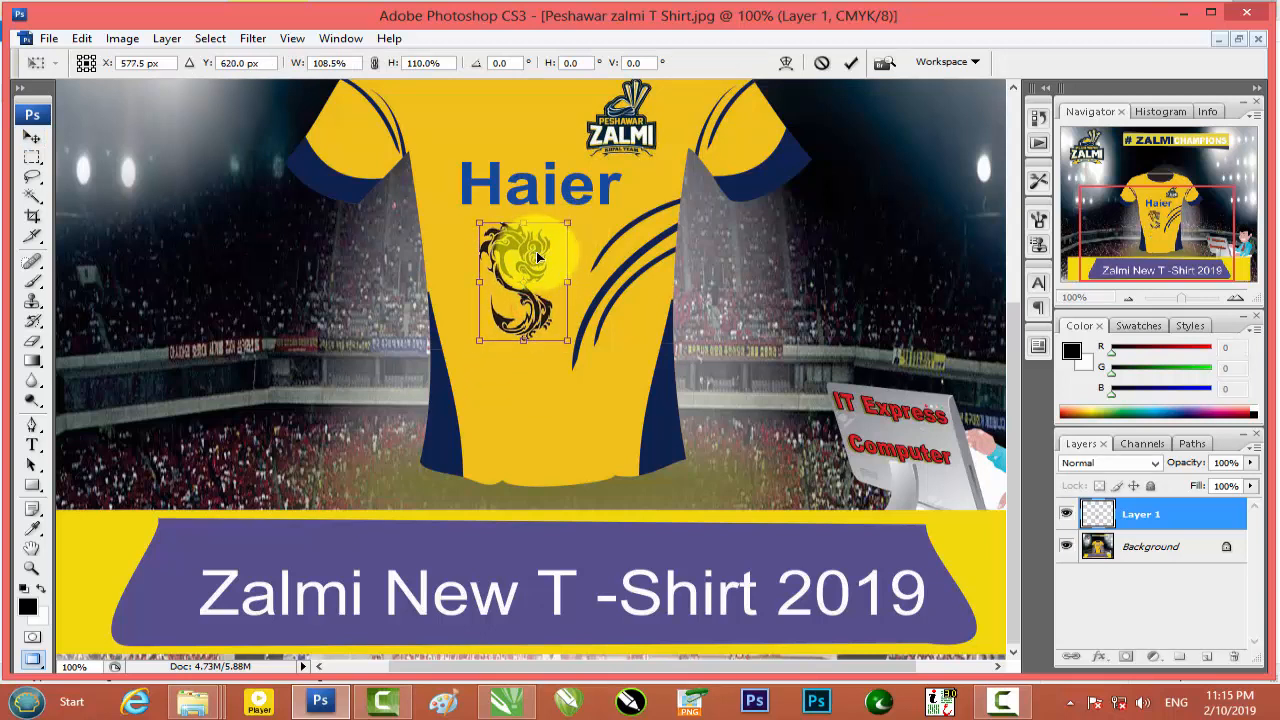
left_click(1028, 415)
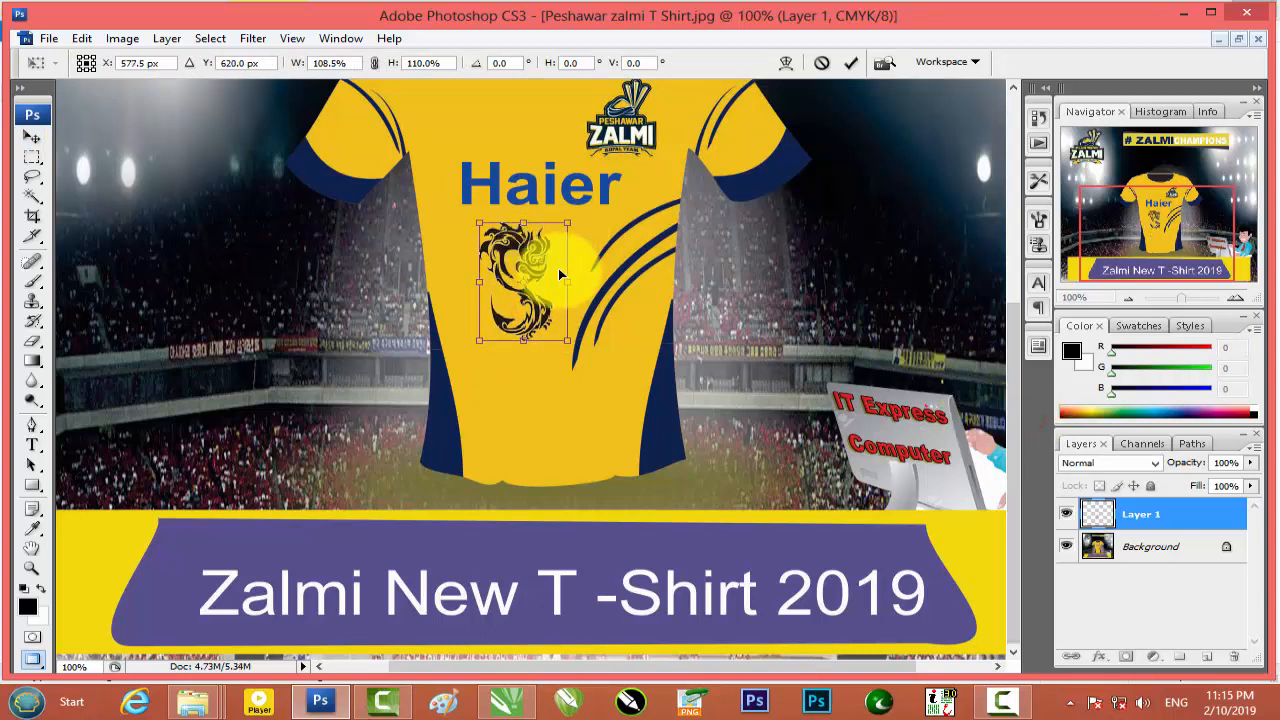
key("Return")
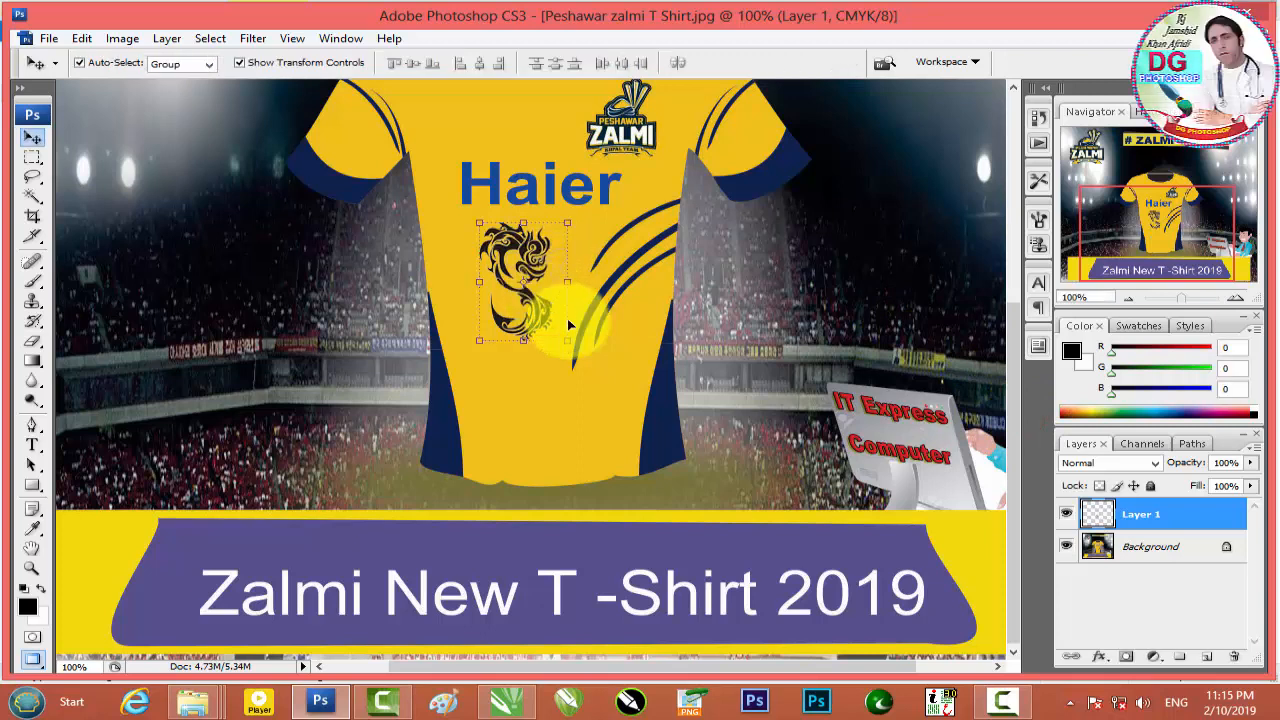
Hide the dragon layer in the T-shirt image, and close both open images without saving.
left_click(1066, 527)
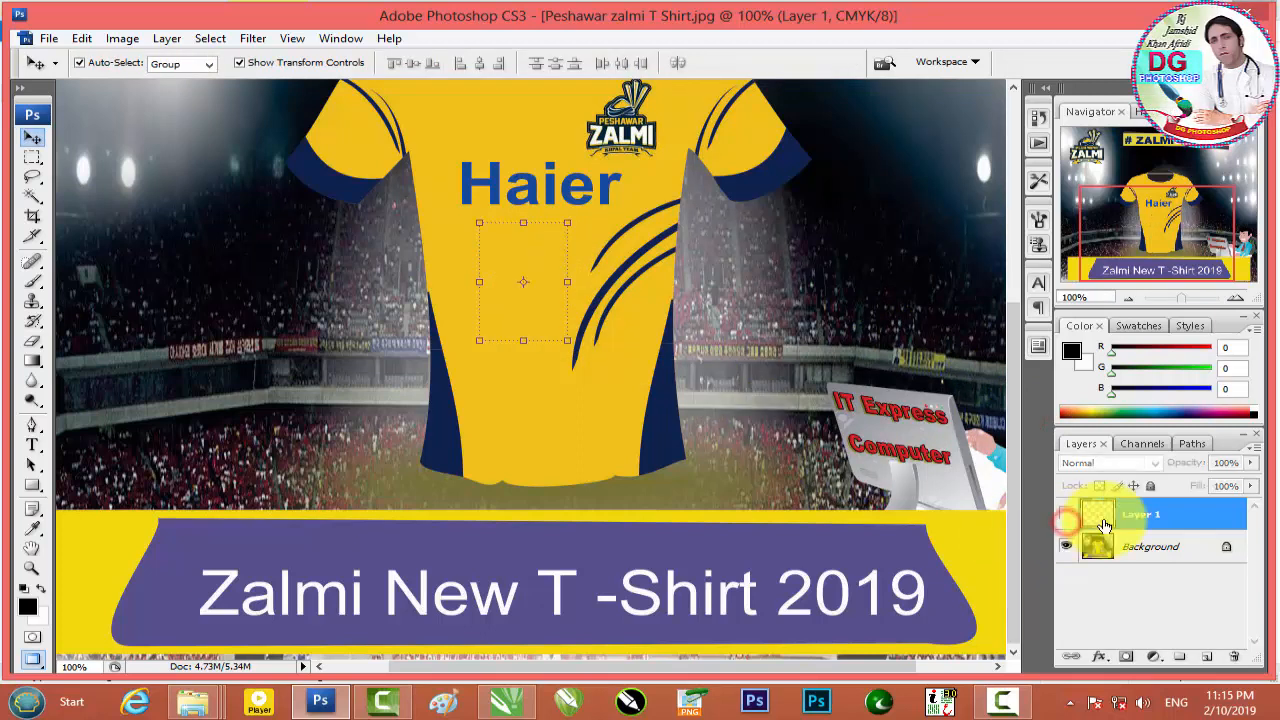
left_click(1238, 38)
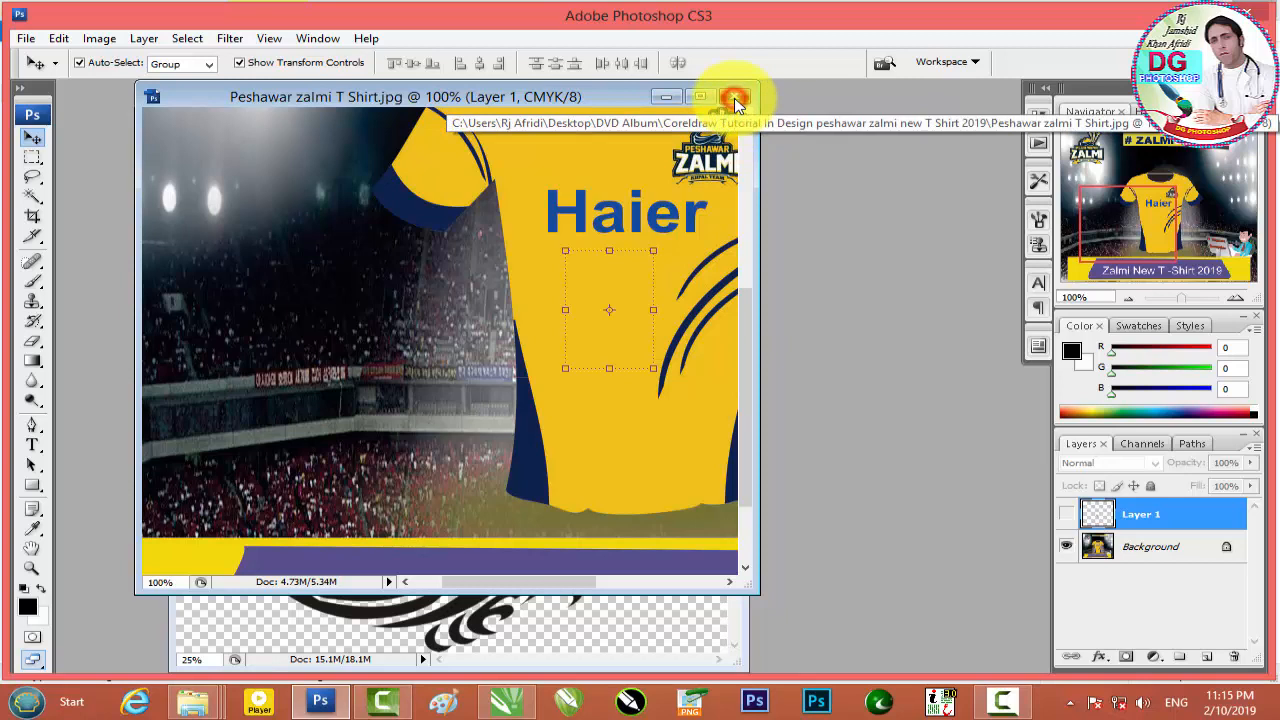
left_click(735, 99)
left_click(594, 260)
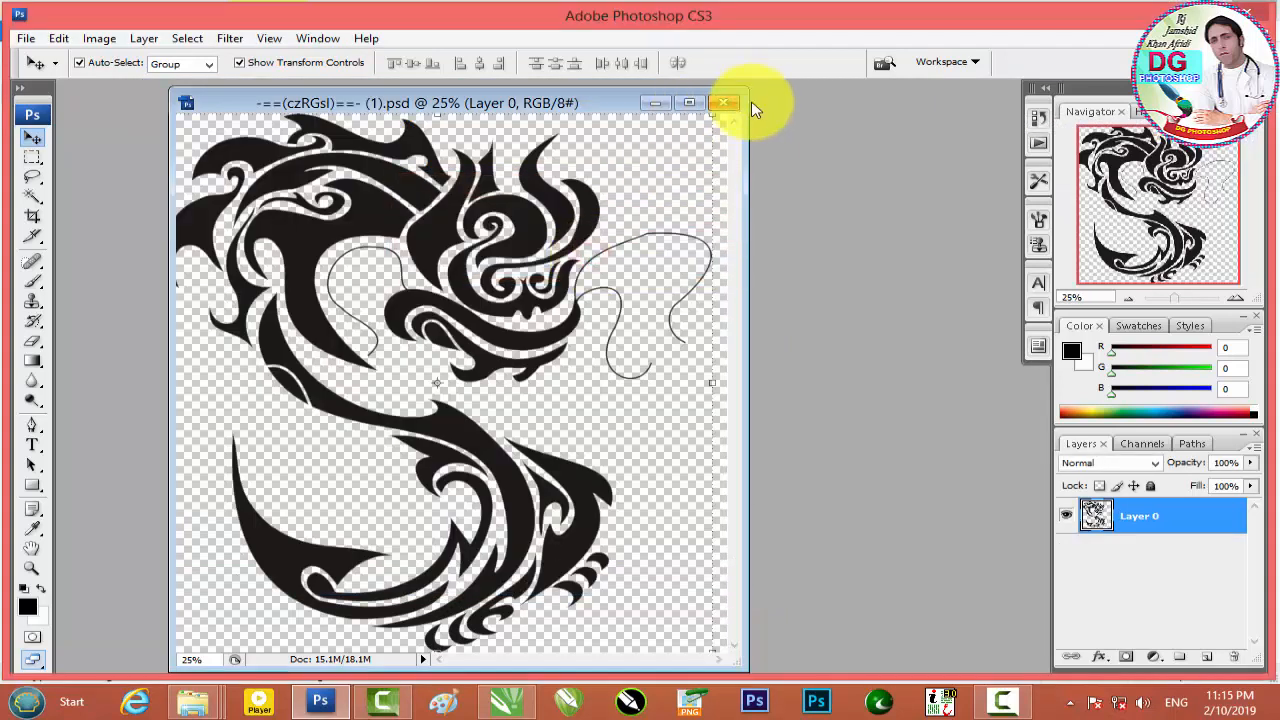
left_click(724, 103)
left_click(562, 263)
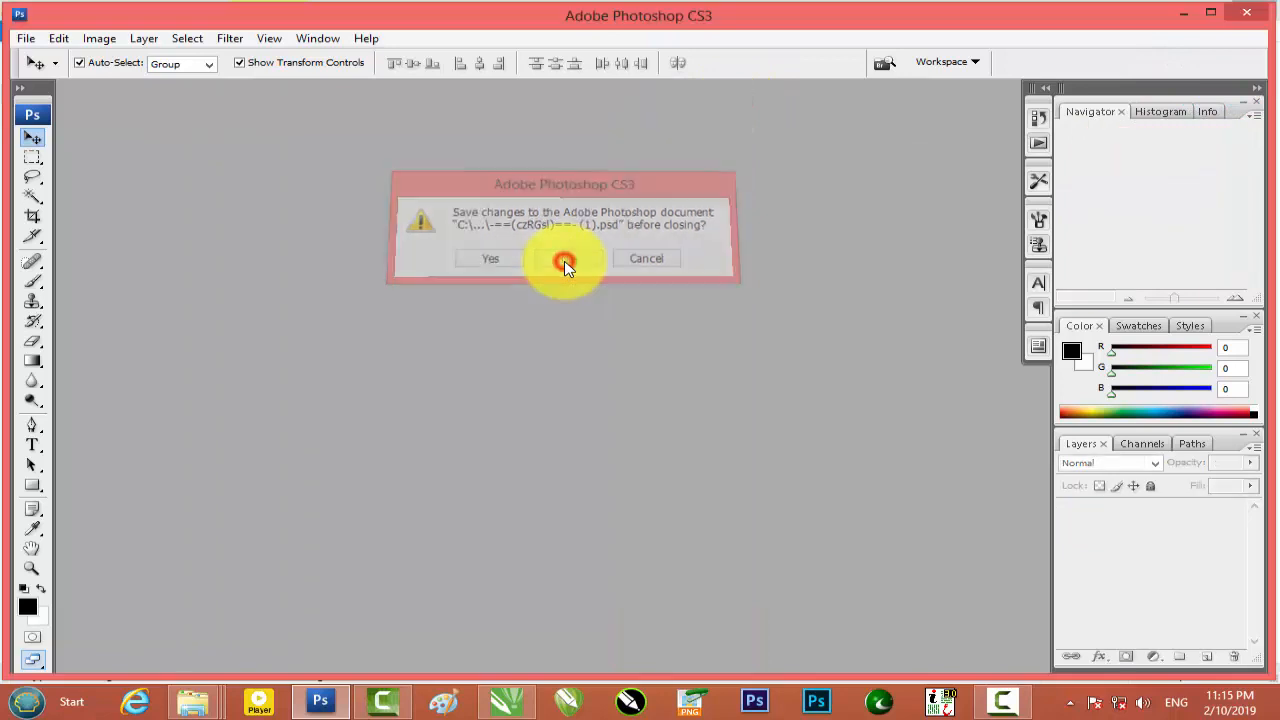
Switch to CorelDRAW, bringing -==(czRGsl)==- (1).psd from the pattern folder into the Untitled-1 document, and position the dragon on the page.
left_click(1210, 12)
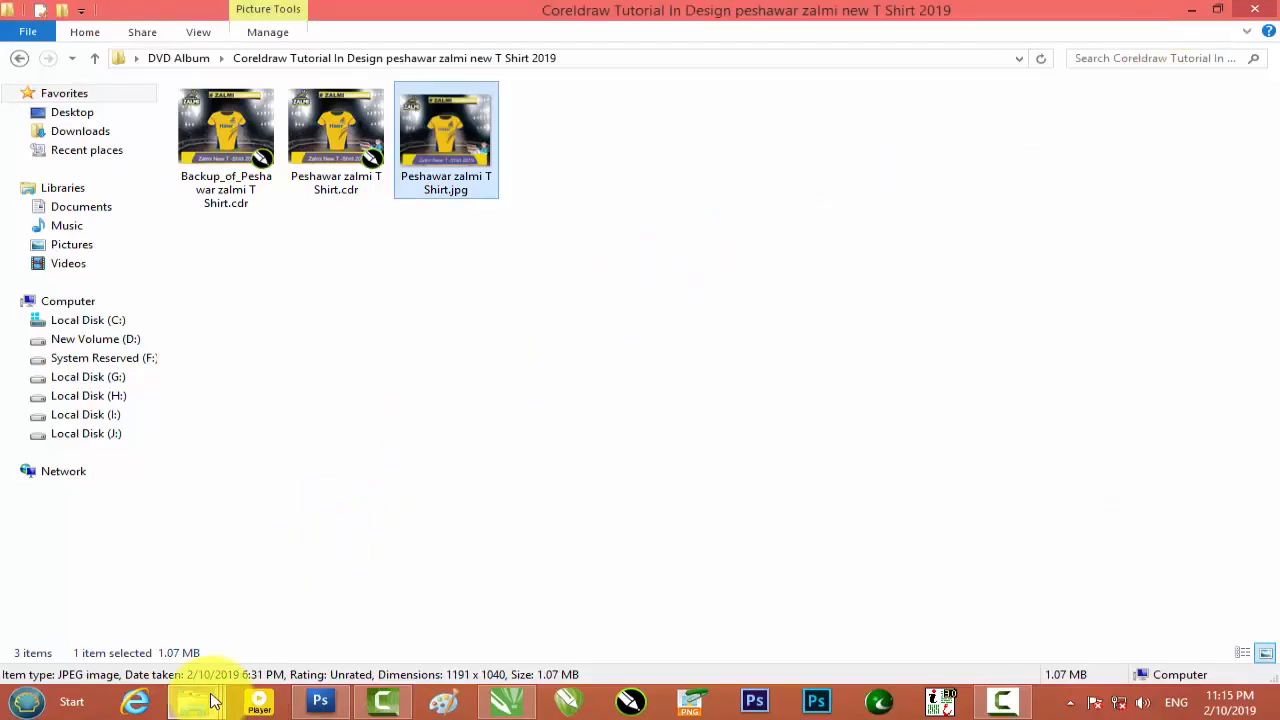
mouse_move(190, 700)
left_click(175, 582)
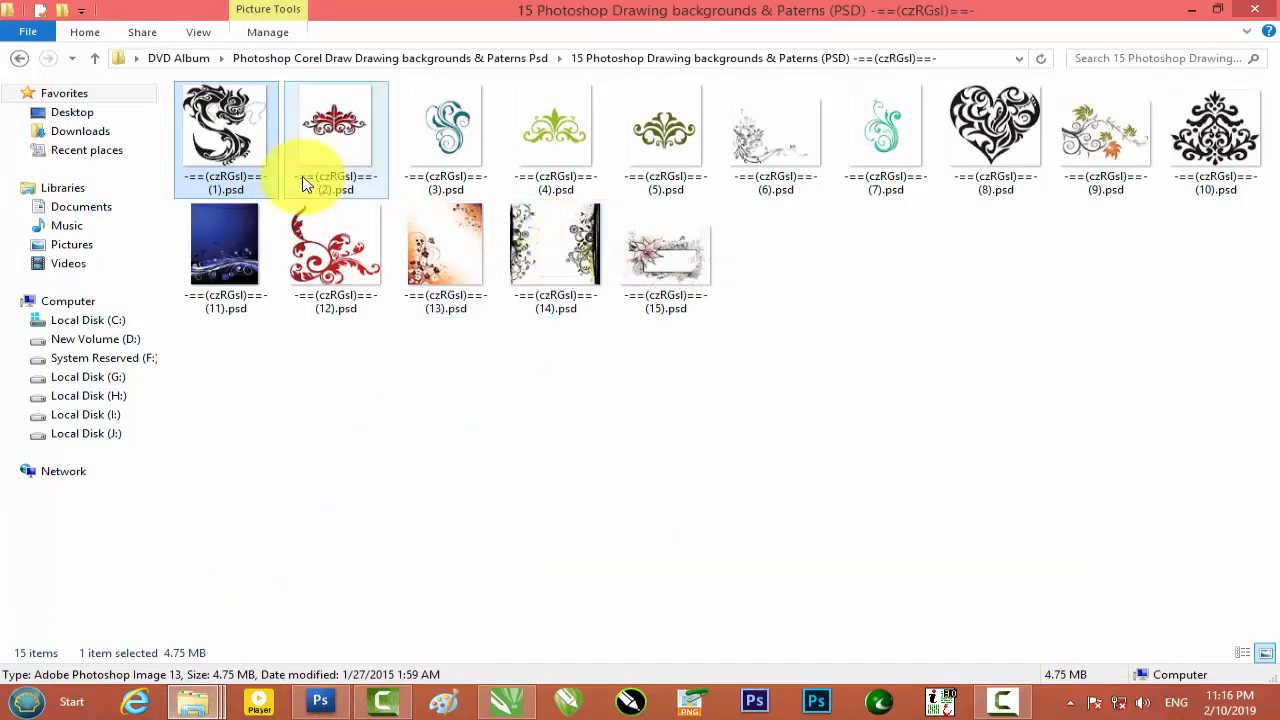
left_click_drag(231, 142, 630, 374)
scroll(632, 368, "up", 2)
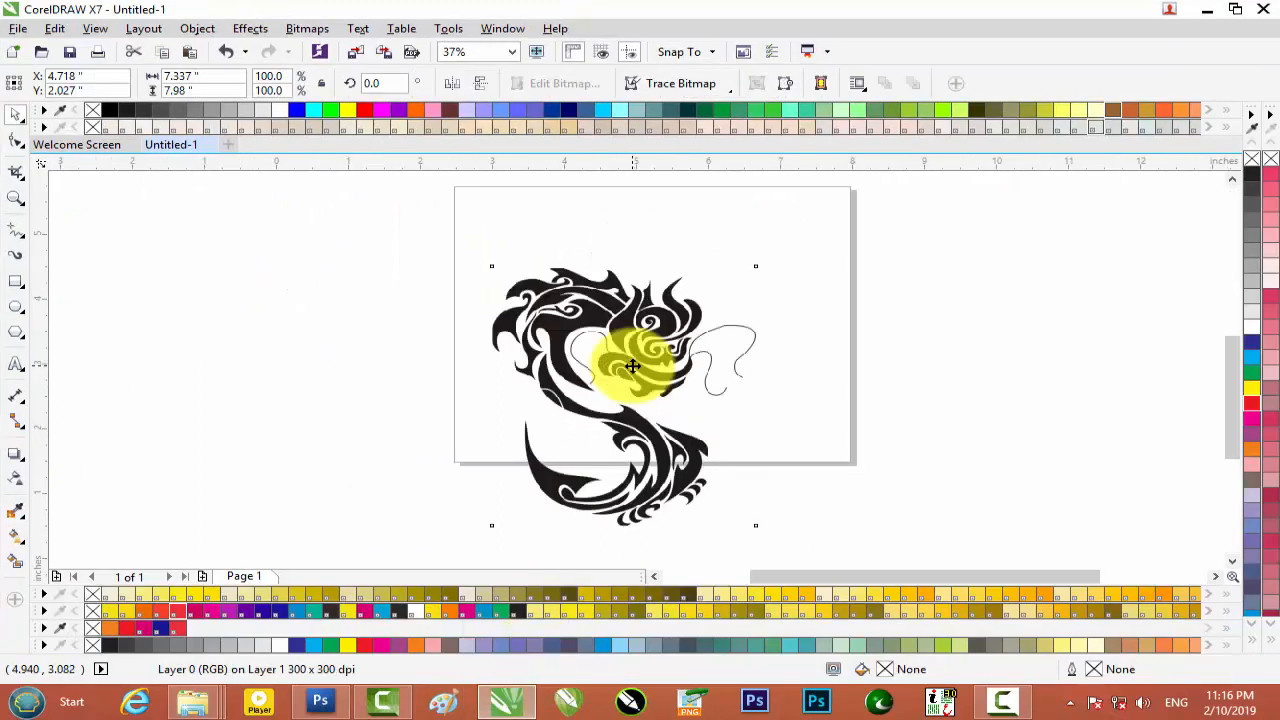
scroll(588, 298, "down", 2)
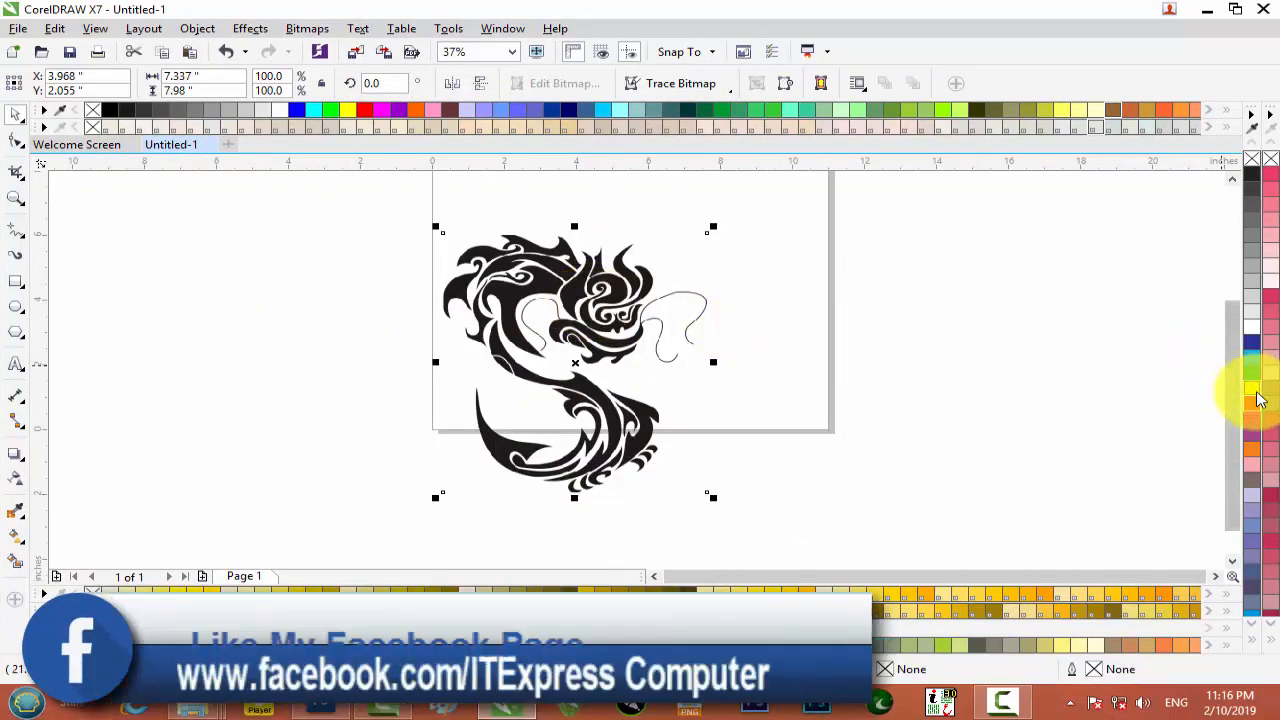
left_click(923, 378)
left_click_drag(594, 281, 600, 255)
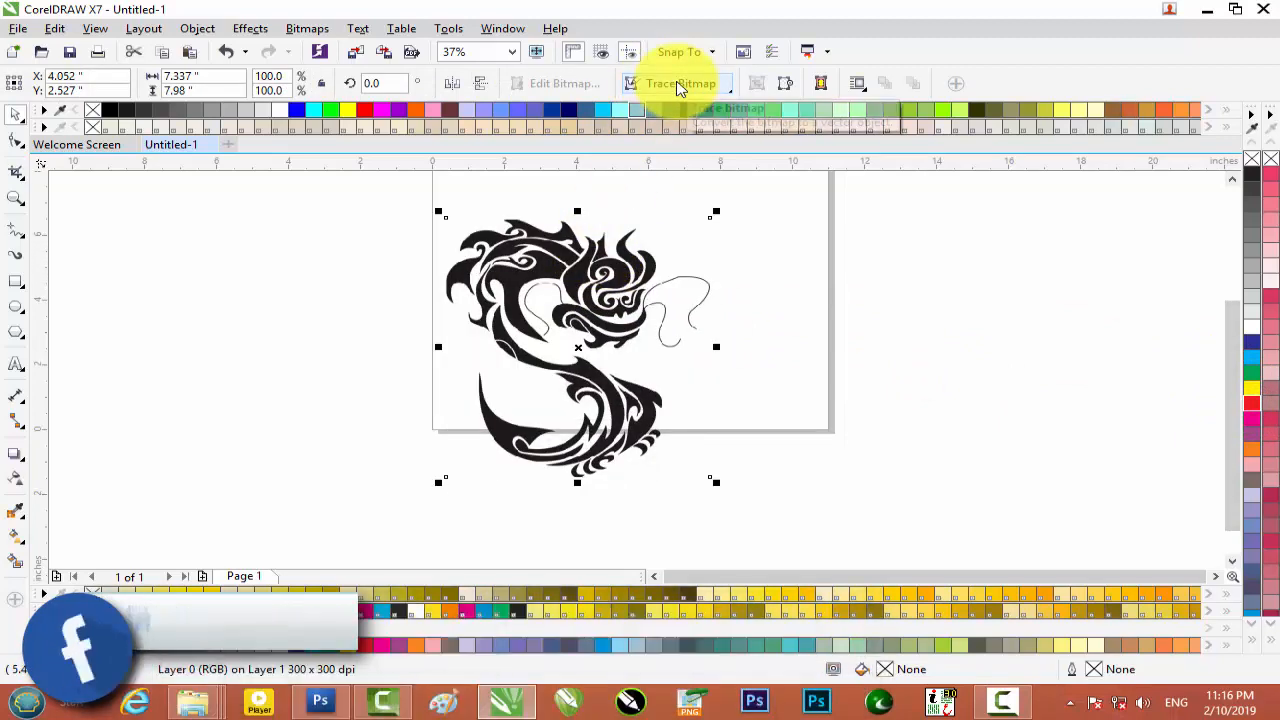
Trace the dragon bitmap with the Detailed Logo outline trace, reducing the bitmap and raising the detail to the middle setting.
left_click(678, 85)
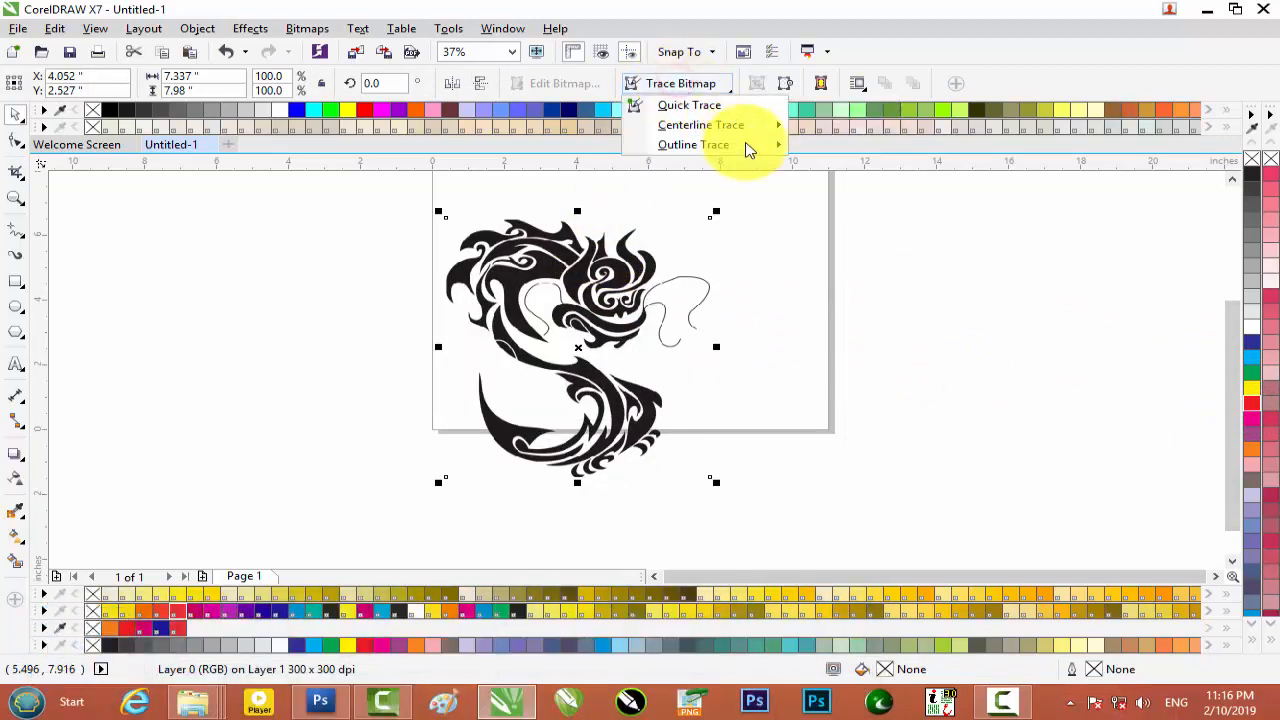
mouse_move(748, 148)
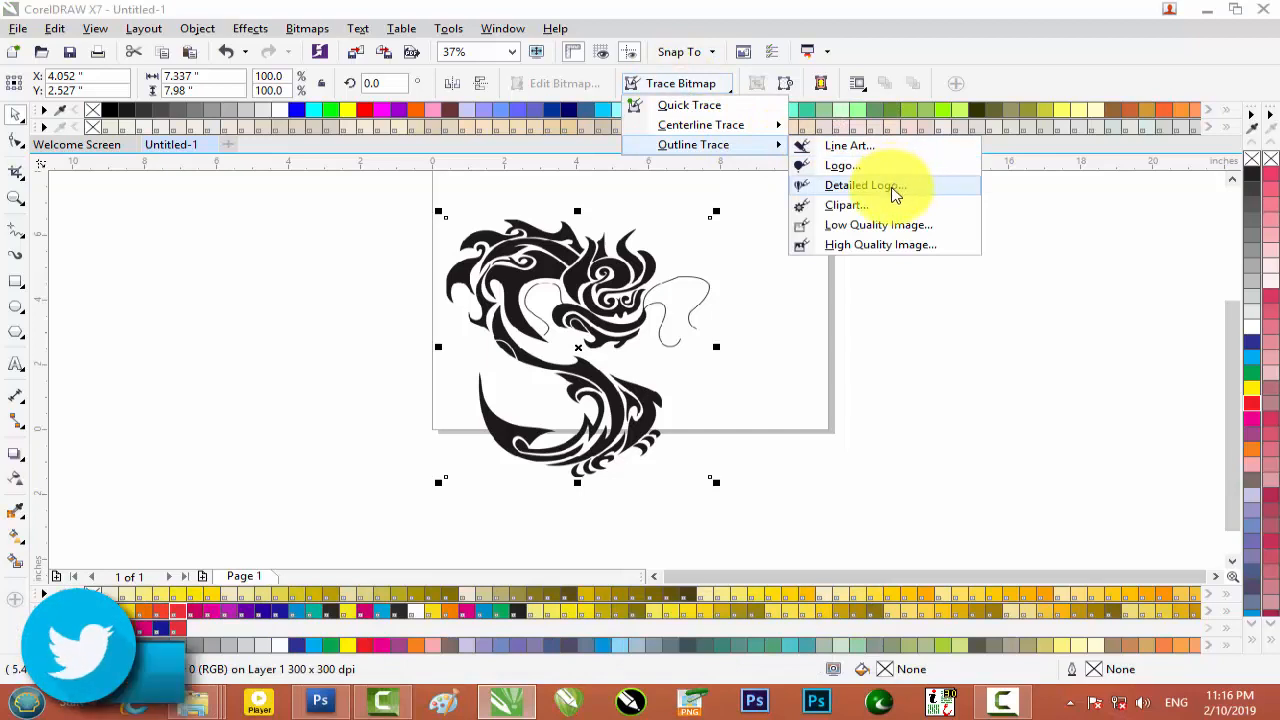
left_click(893, 188)
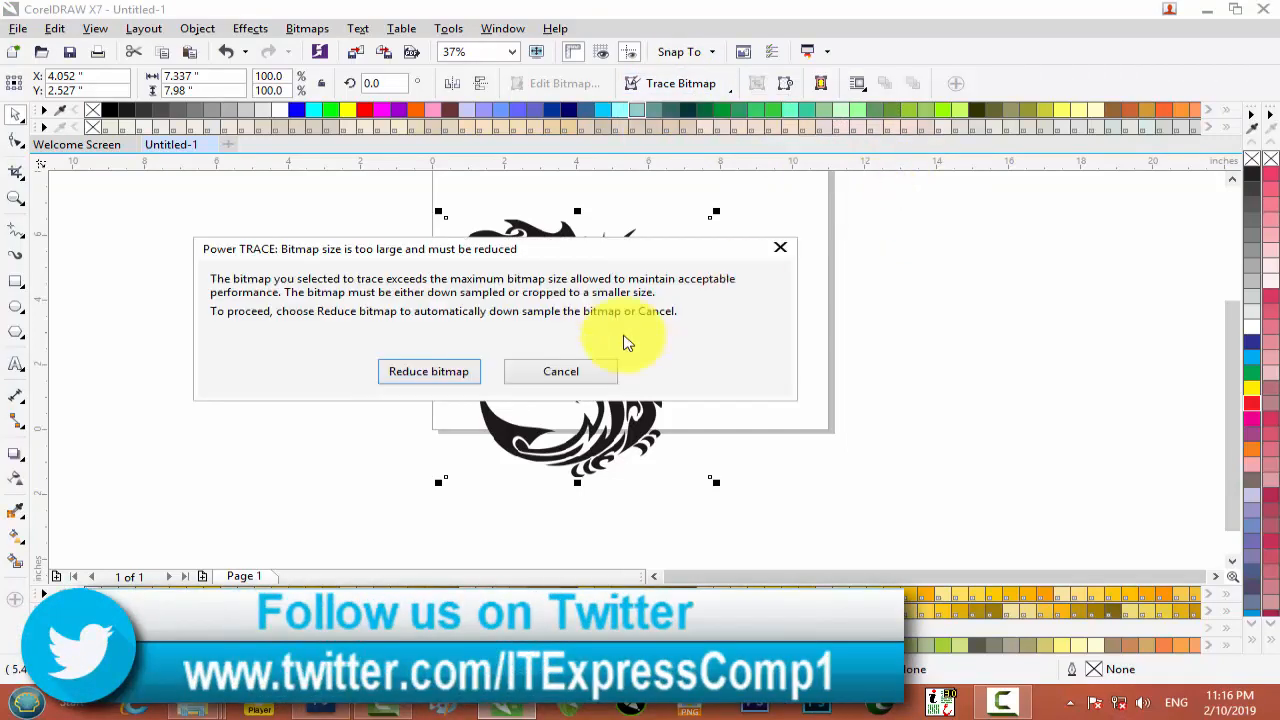
left_click(464, 373)
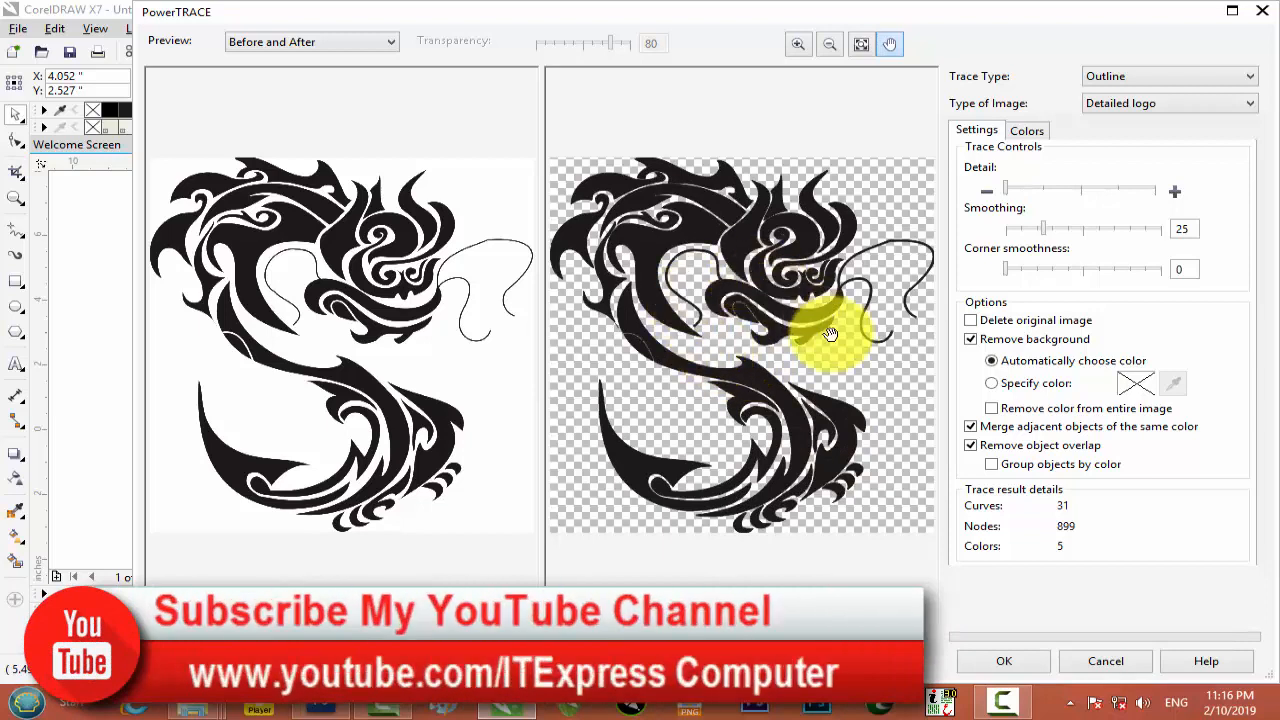
left_click(1043, 190)
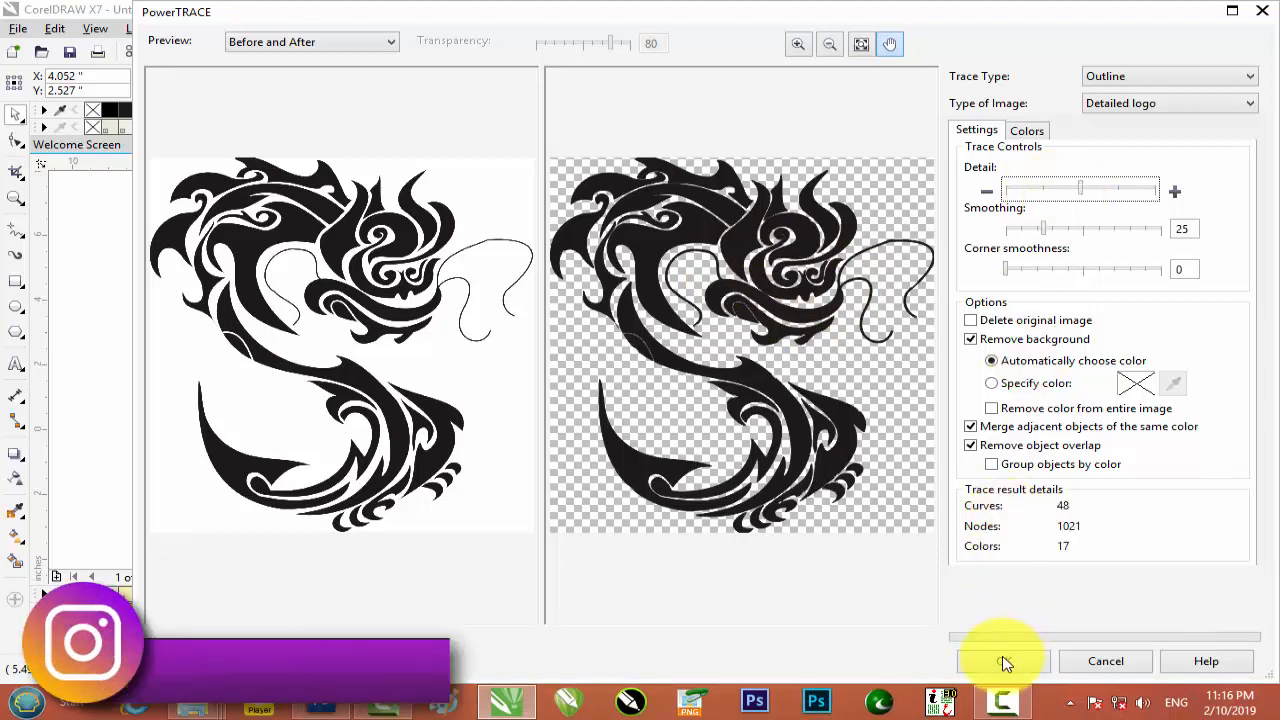
left_click(1003, 662)
Move the traced dragon to the right of the original bitmap, and shift the original slightly left.
mouse_move(586, 288)
left_mouse_down()
mouse_move(920, 286)
mouse_move(919, 299)
left_mouse_up()
left_click(605, 272)
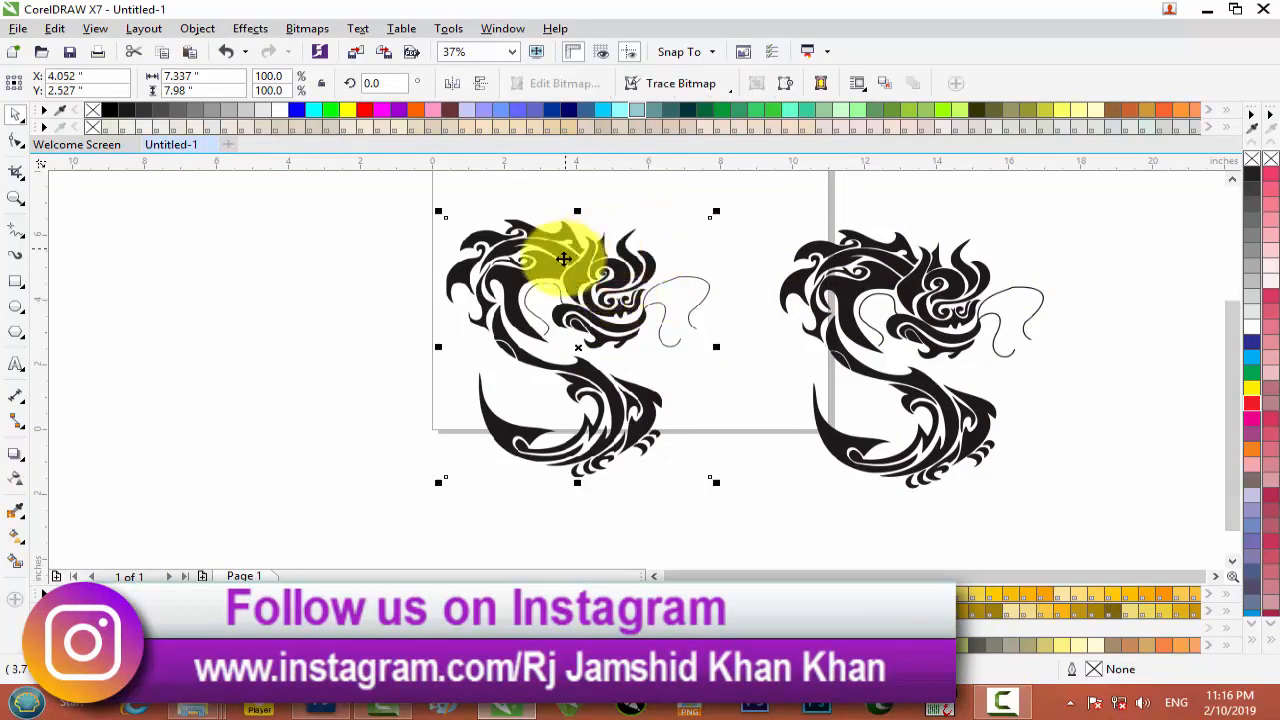
left_click_drag(606, 273, 571, 284)
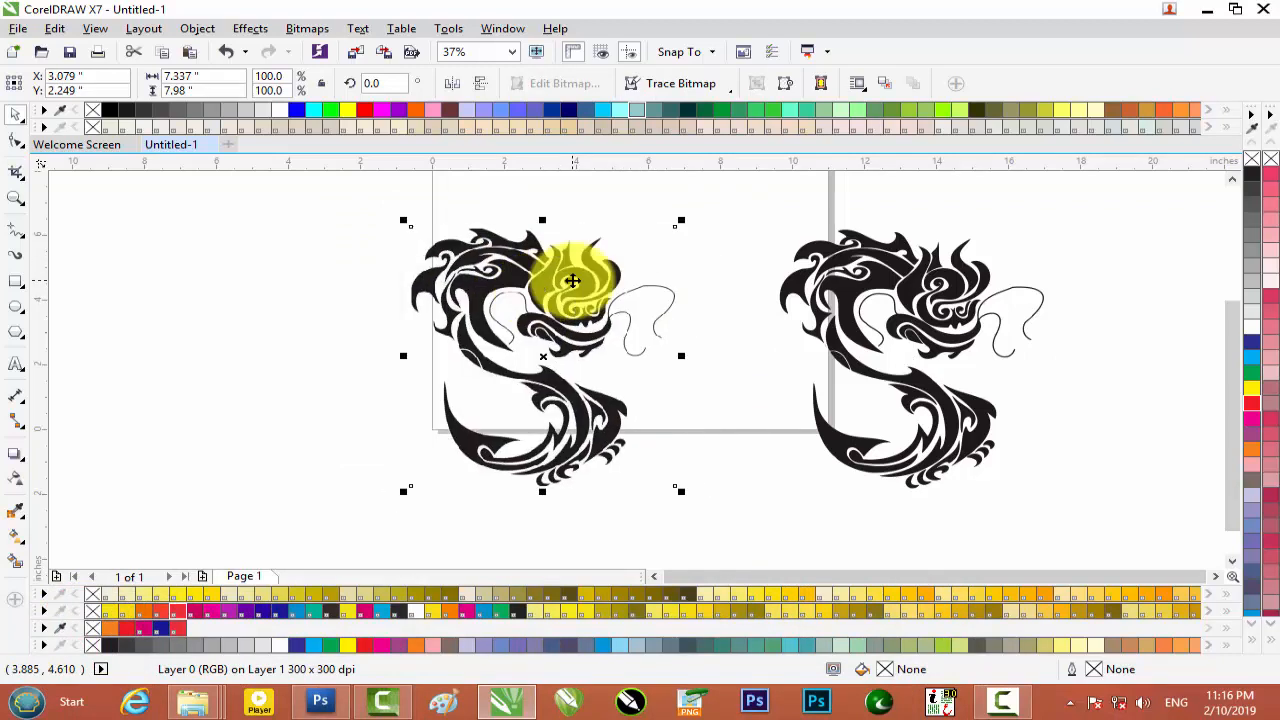
Delete the original dragon bitmap and move the traced dragon onto the page in its place.
key("Delete")
left_click_drag(925, 280, 607, 264)
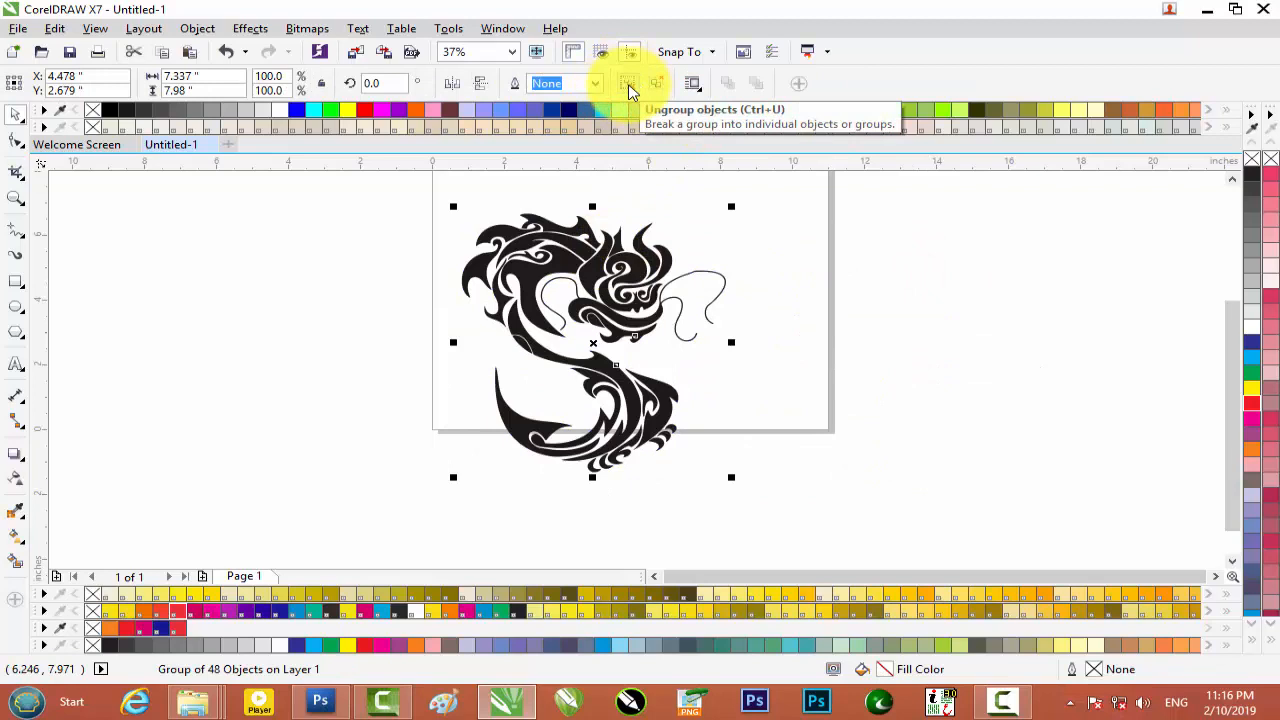
Draw a rectangle about 9.8 by 9.9 inches around the dragon, fill it with TRUMATCH 1-A2, and send it behind the dragon.
left_click(16, 281)
left_click_drag(425, 189, 778, 510)
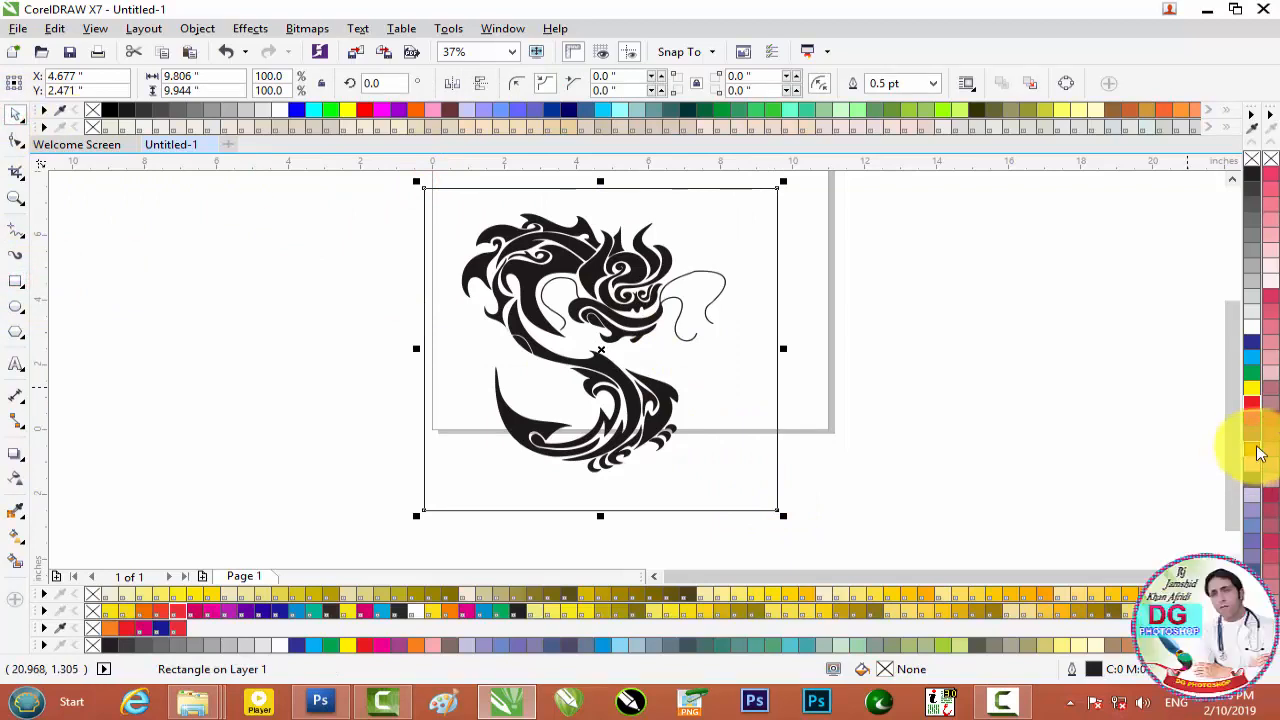
left_click(1268, 419)
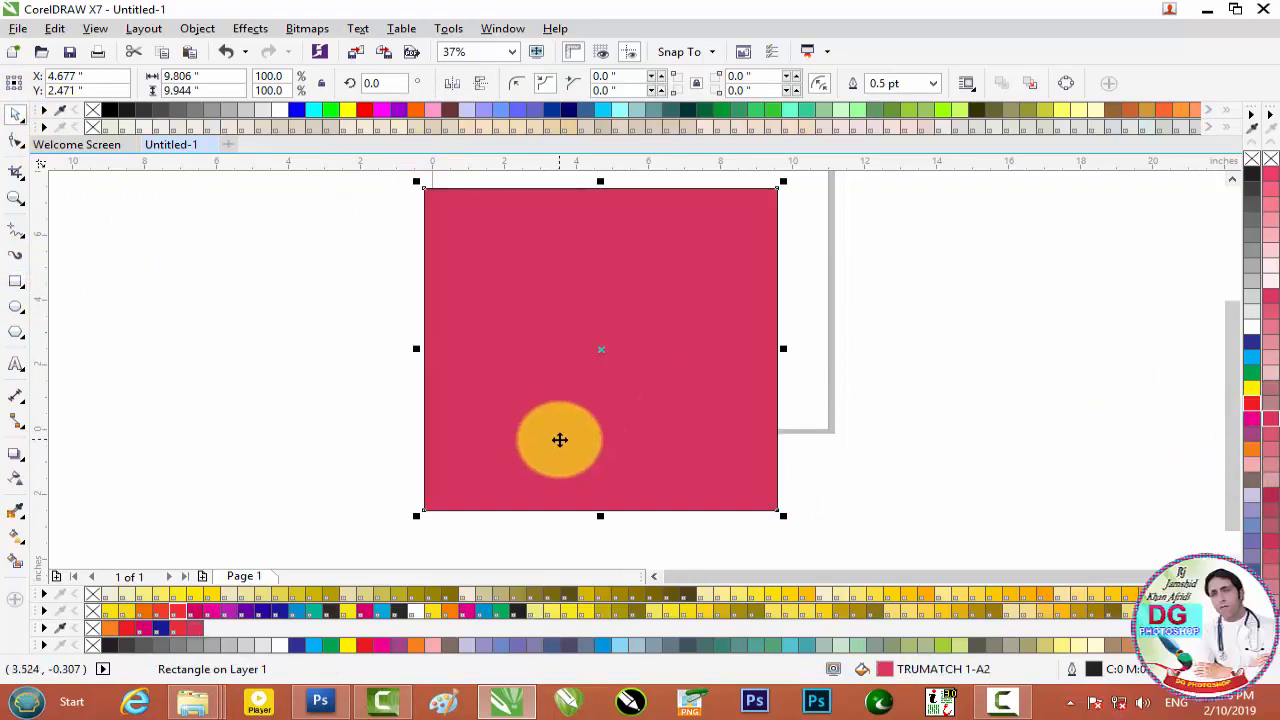
key("shift+Page_Down")
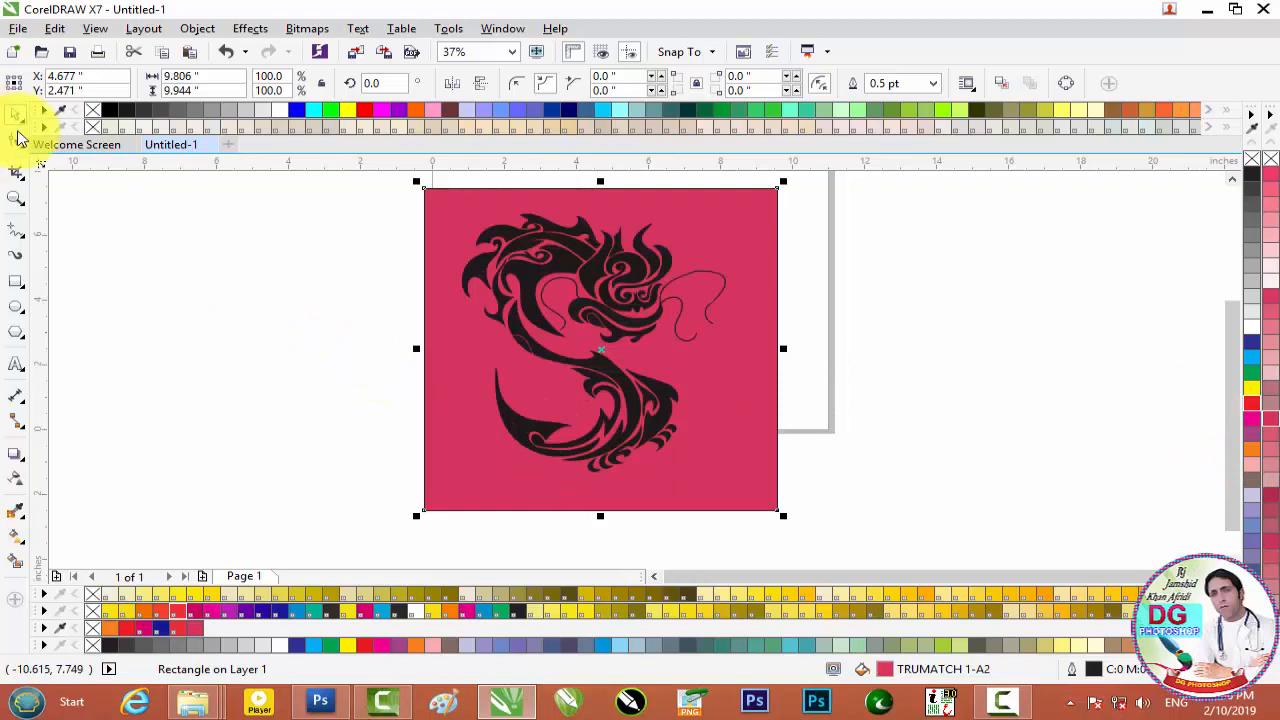
left_click(858, 323)
Ungroup the traced dragon into individual curves.
scroll(650, 297, "up", 2)
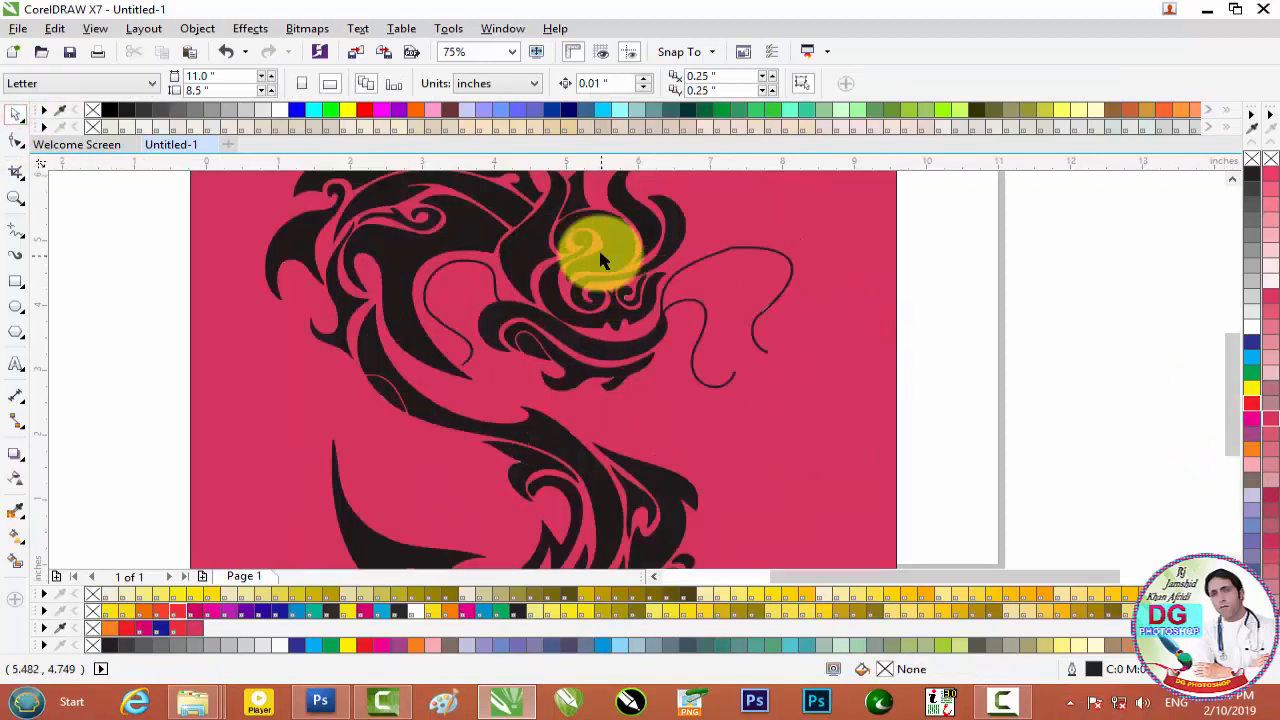
left_click(606, 250)
left_click(628, 84)
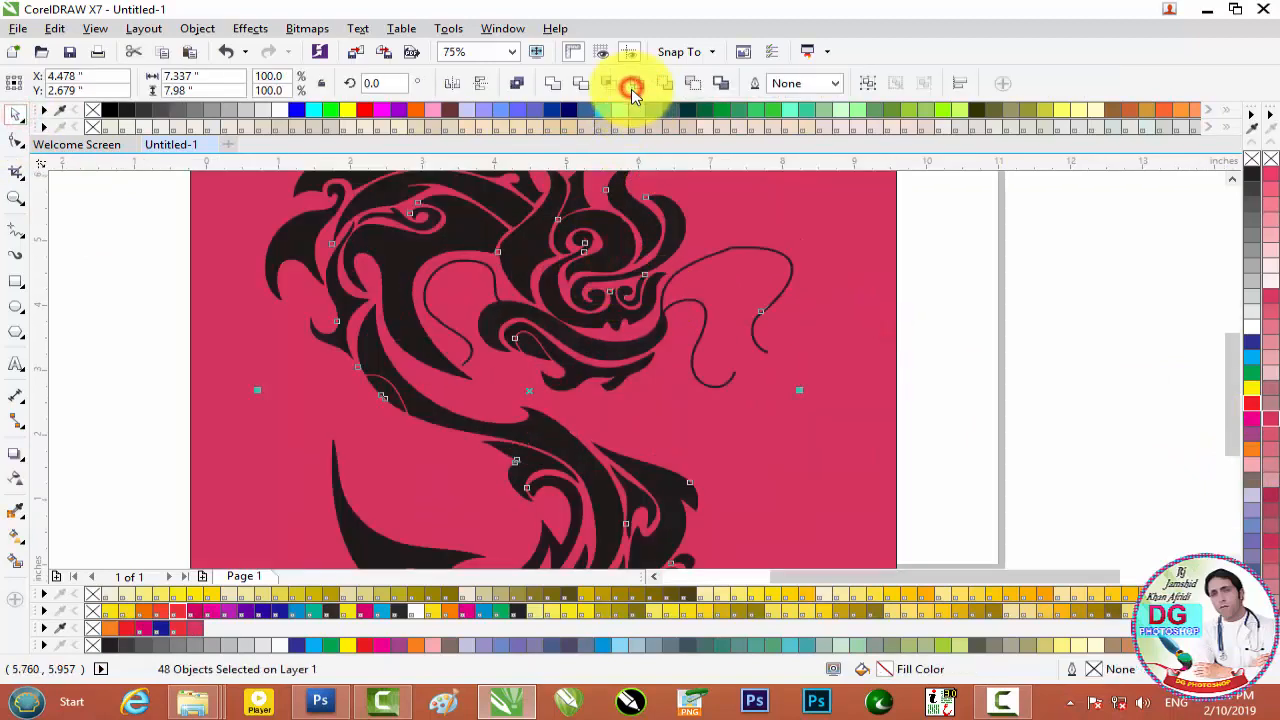
left_click(1057, 313)
Fill the dragon's forehead swirl with magenta, the long S-shaped body curve with yellow, and the upper-body curve with dark blue.
left_click(606, 250)
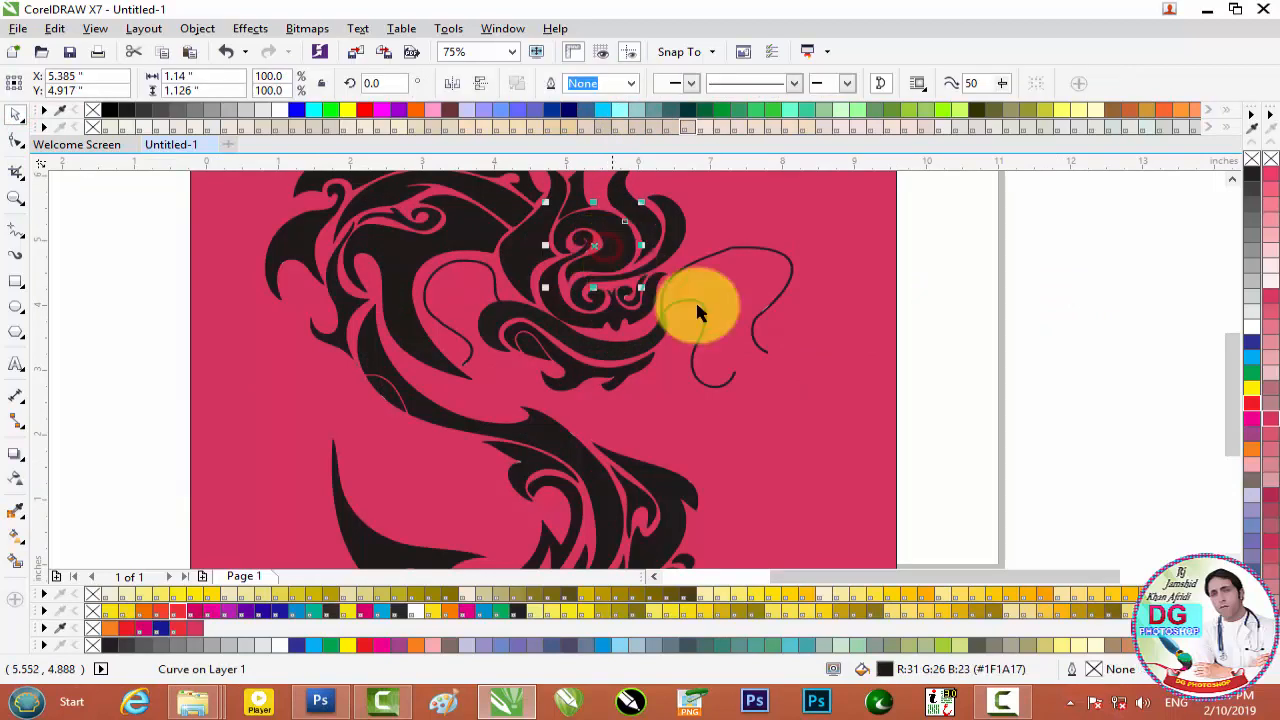
left_click(467, 612)
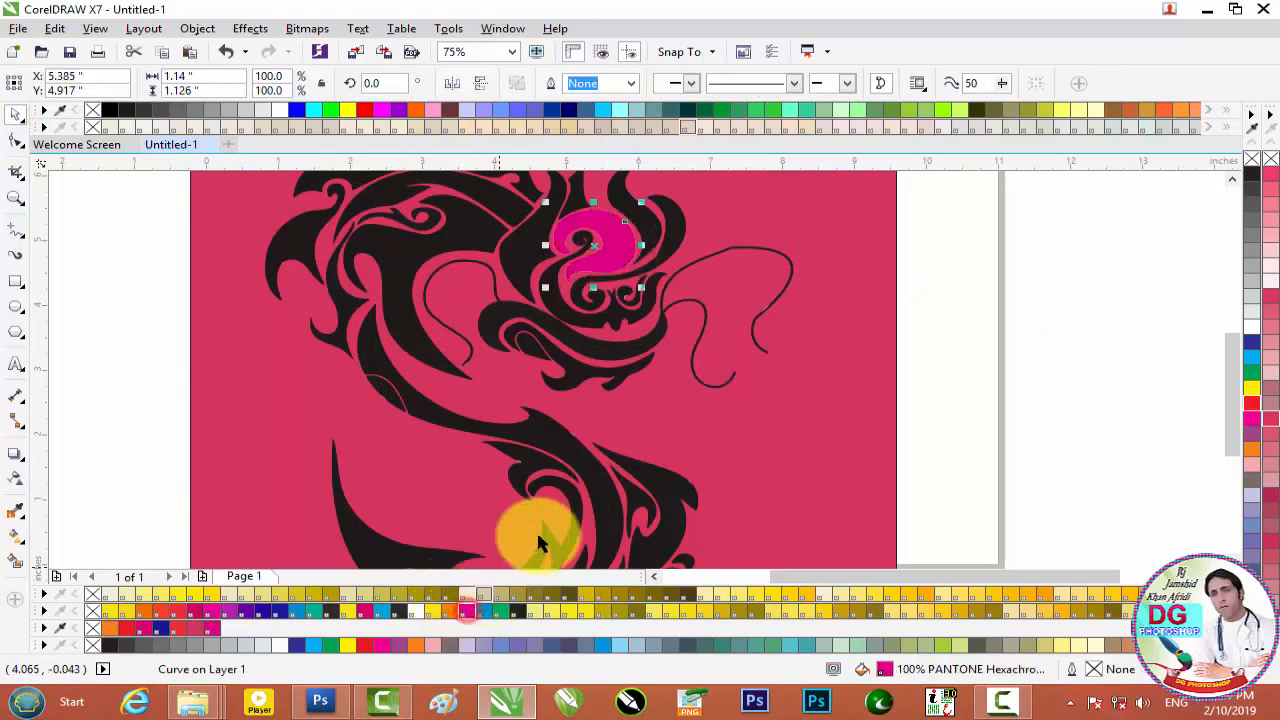
left_click(580, 463)
left_click(351, 614)
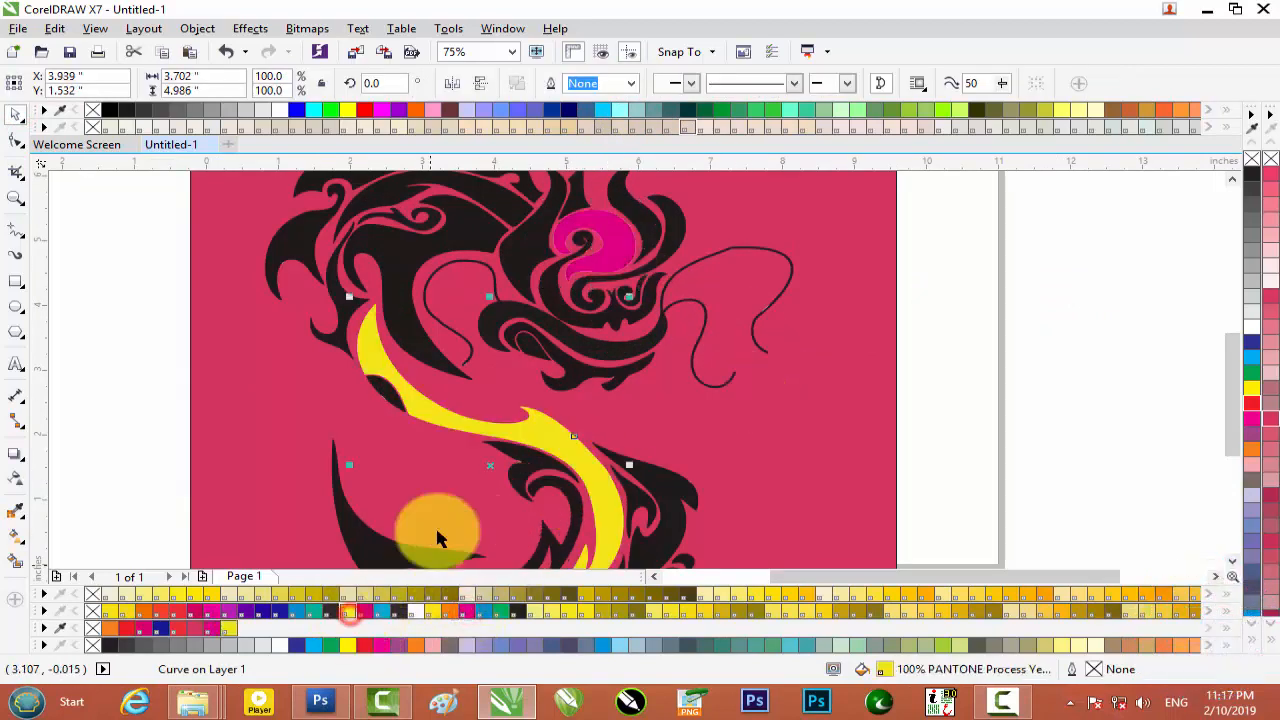
left_click(415, 348)
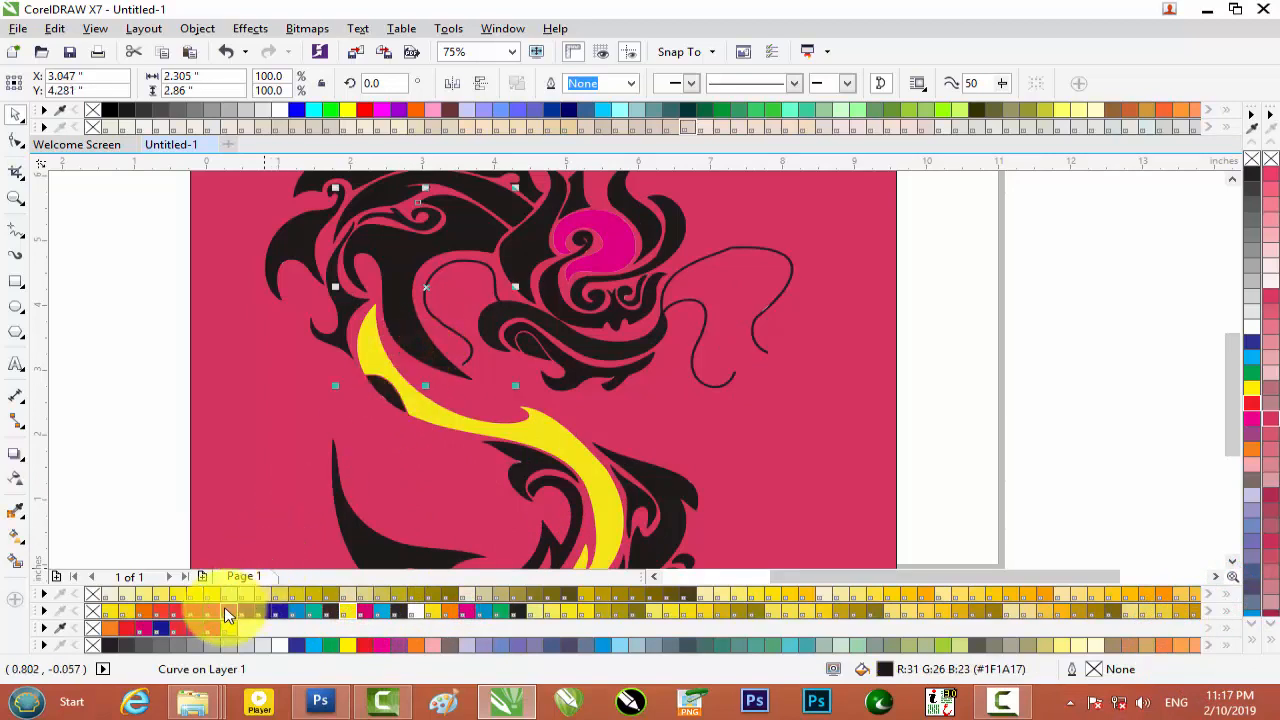
left_click(268, 610)
Fill the curve on the right of the dragon's lower body and the spikes along its upper back with red.
scroll(557, 423, "down", 1)
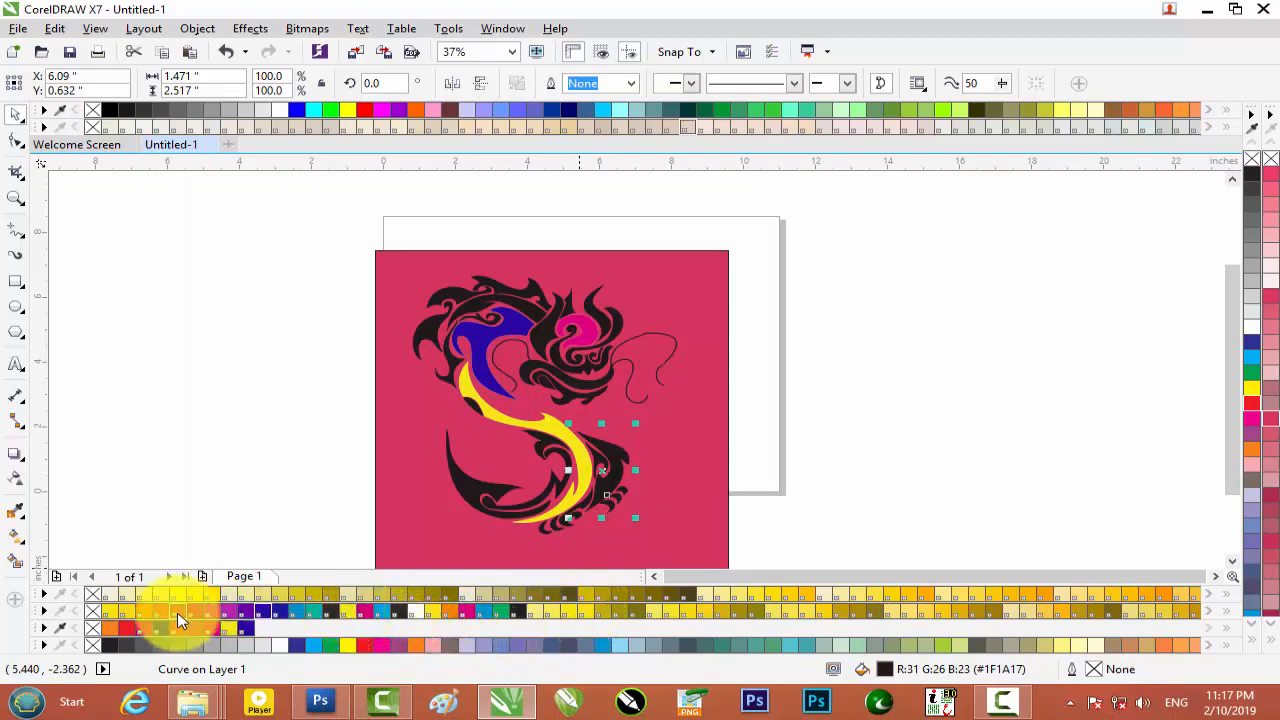
left_click(123, 626)
left_click(777, 525)
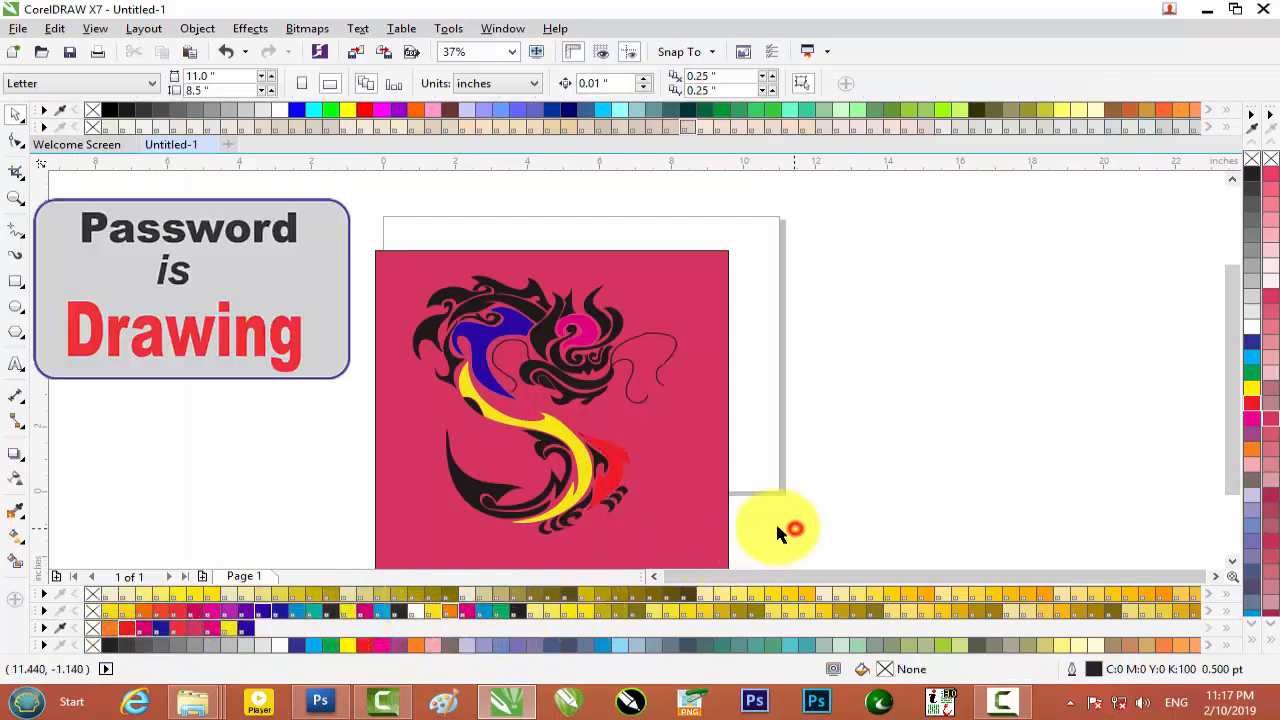
left_click(493, 283)
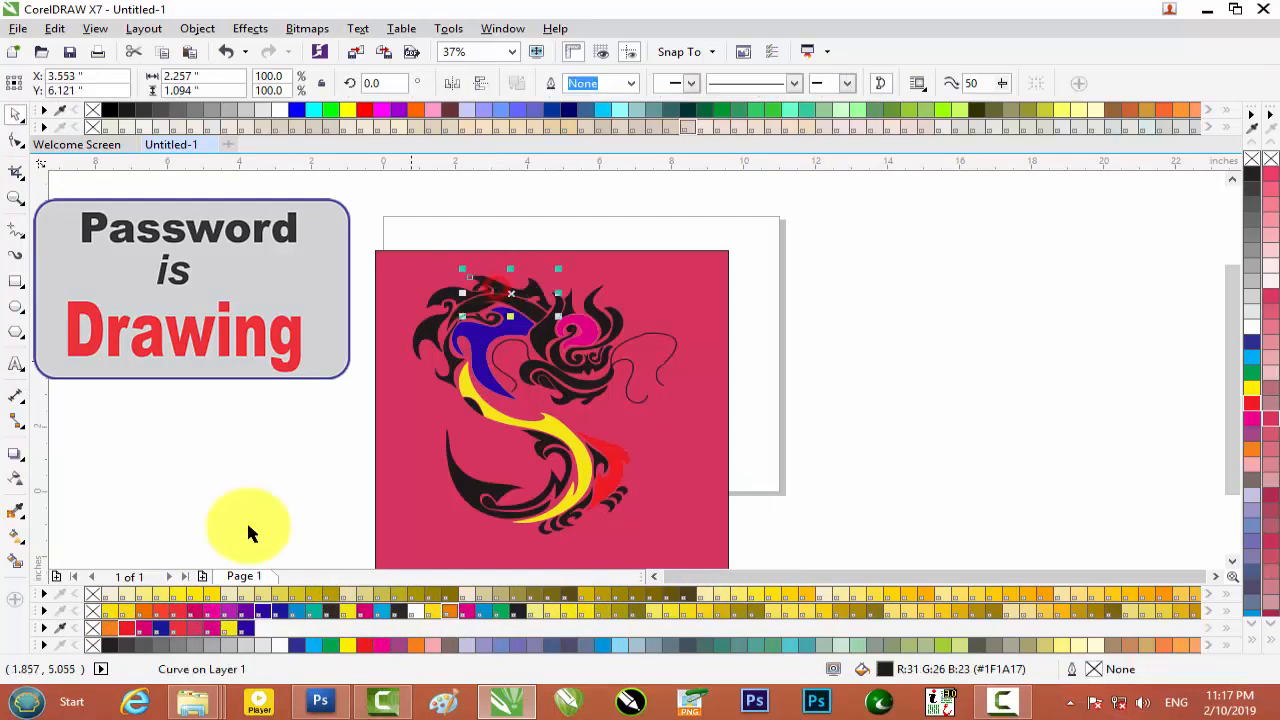
left_click(129, 626)
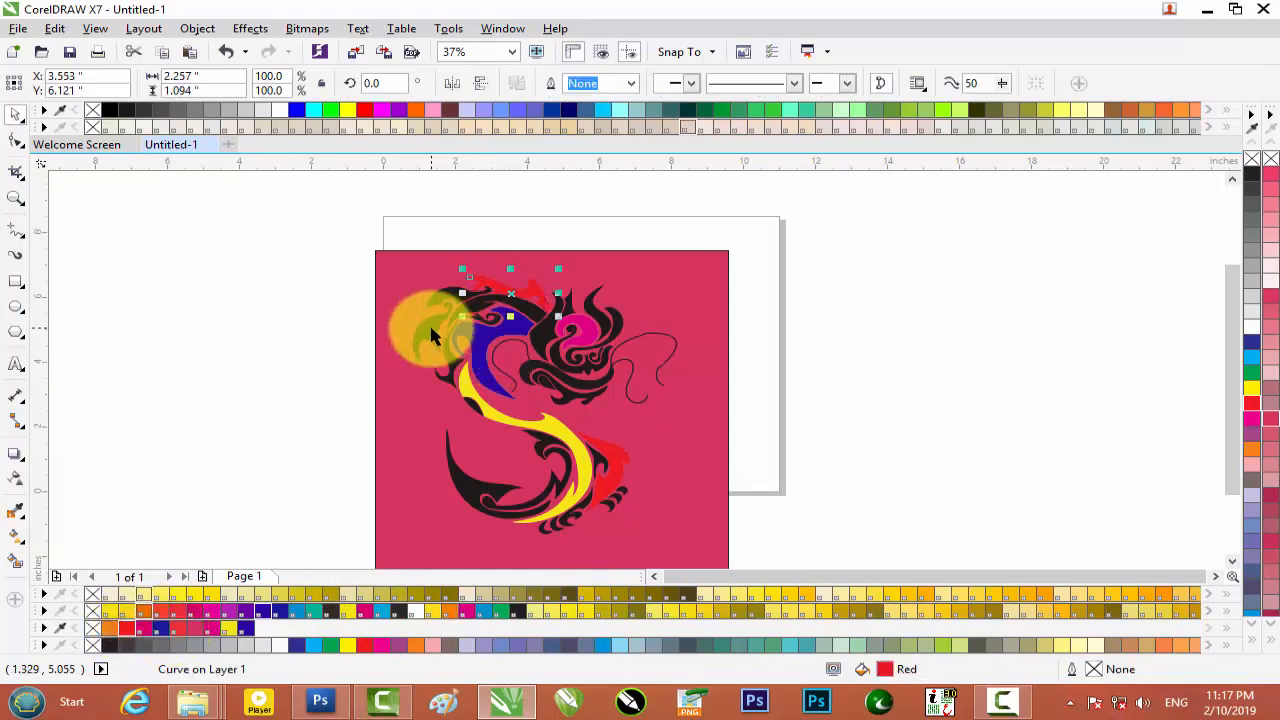
Fill the fin at the dragon's far left with 100% PANTONE Blue 072 C.
left_click(432, 335)
left_click(197, 634)
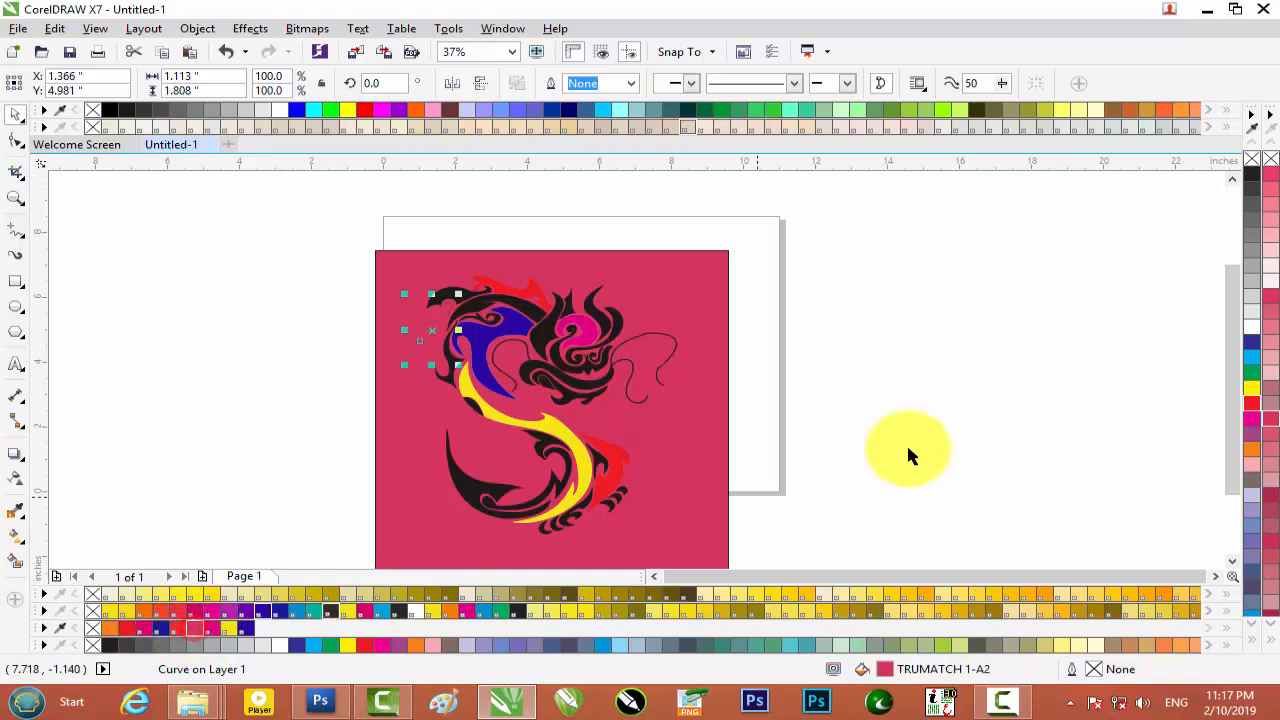
left_click(250, 630)
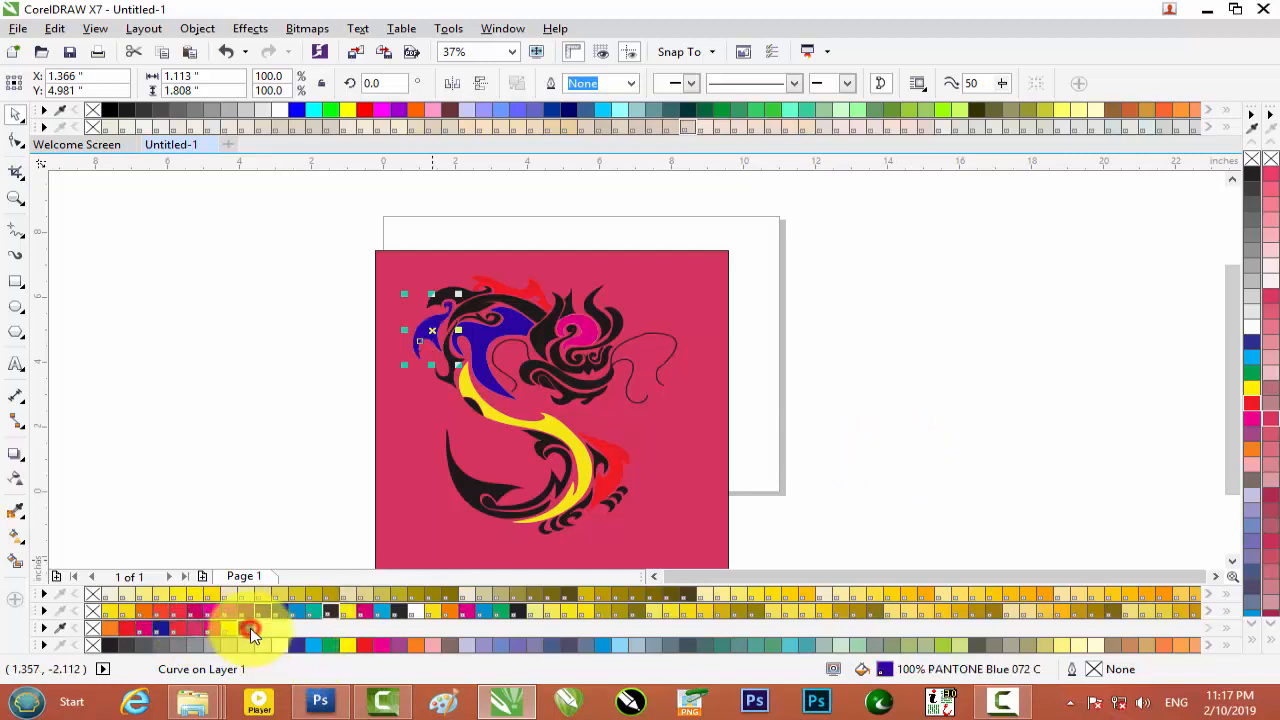
left_click(896, 414)
Fill the dragon's tail curve with lime green and the curled curve inside it with orange.
left_click(465, 485)
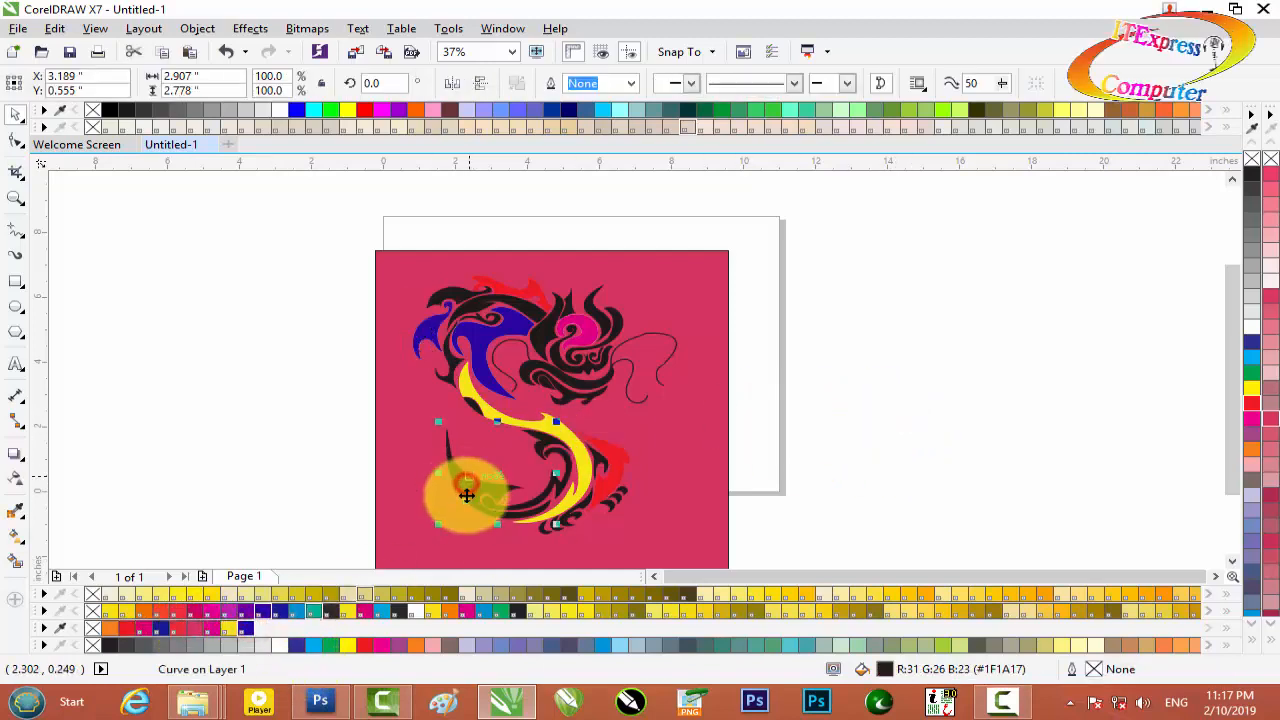
left_click(941, 111)
left_click(935, 310)
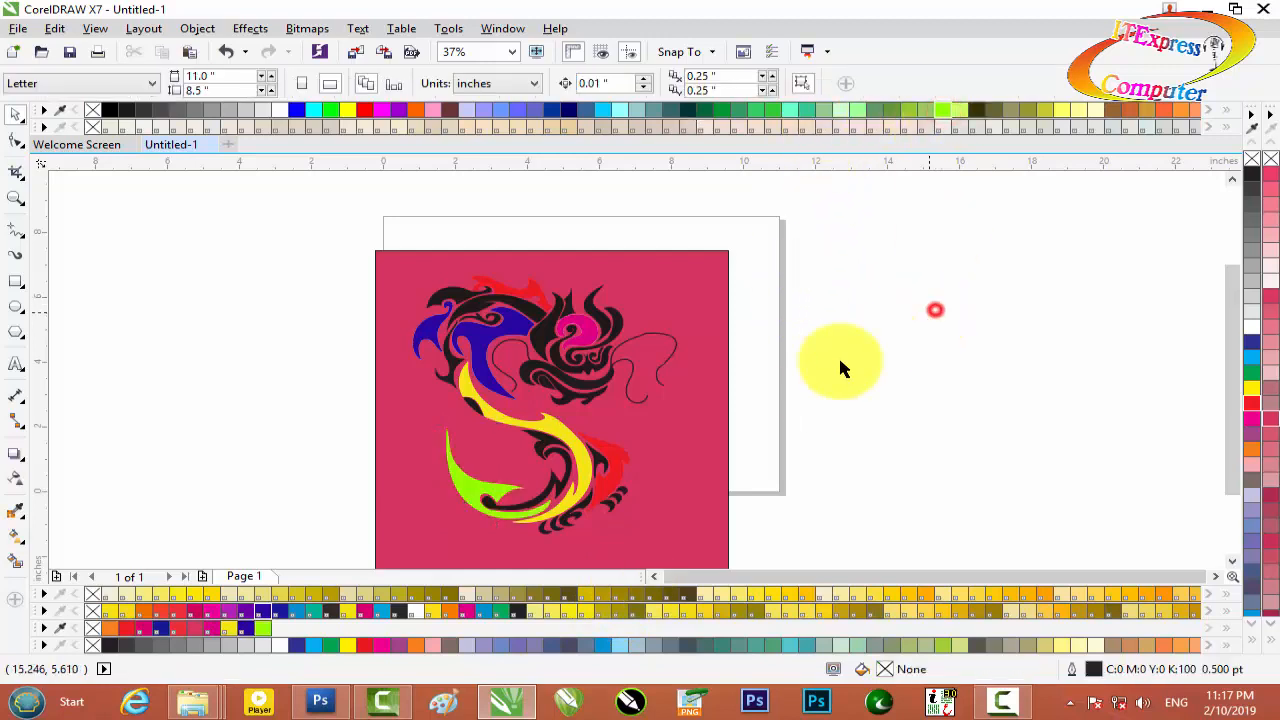
left_click(558, 488)
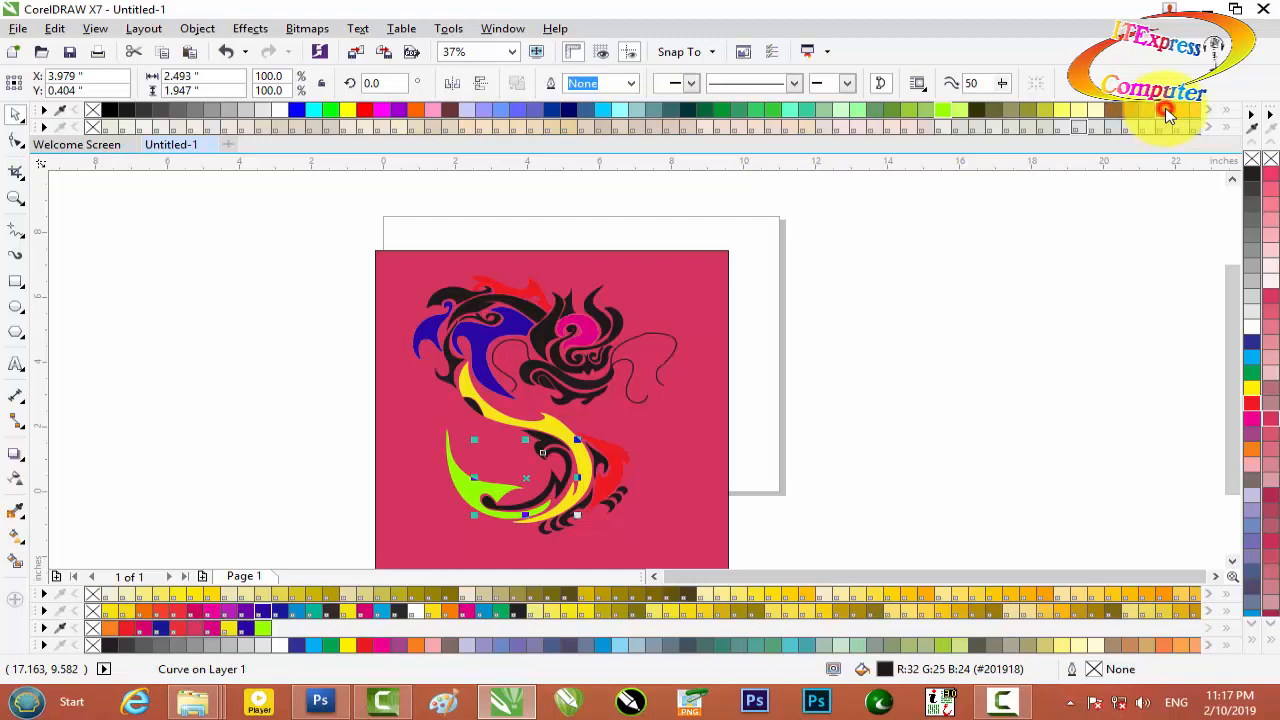
Fill the jaw-and-whiskers curve with cyan (C:100 M:0 Y:0 K:0) and both horns with yellow.
left_click(574, 388)
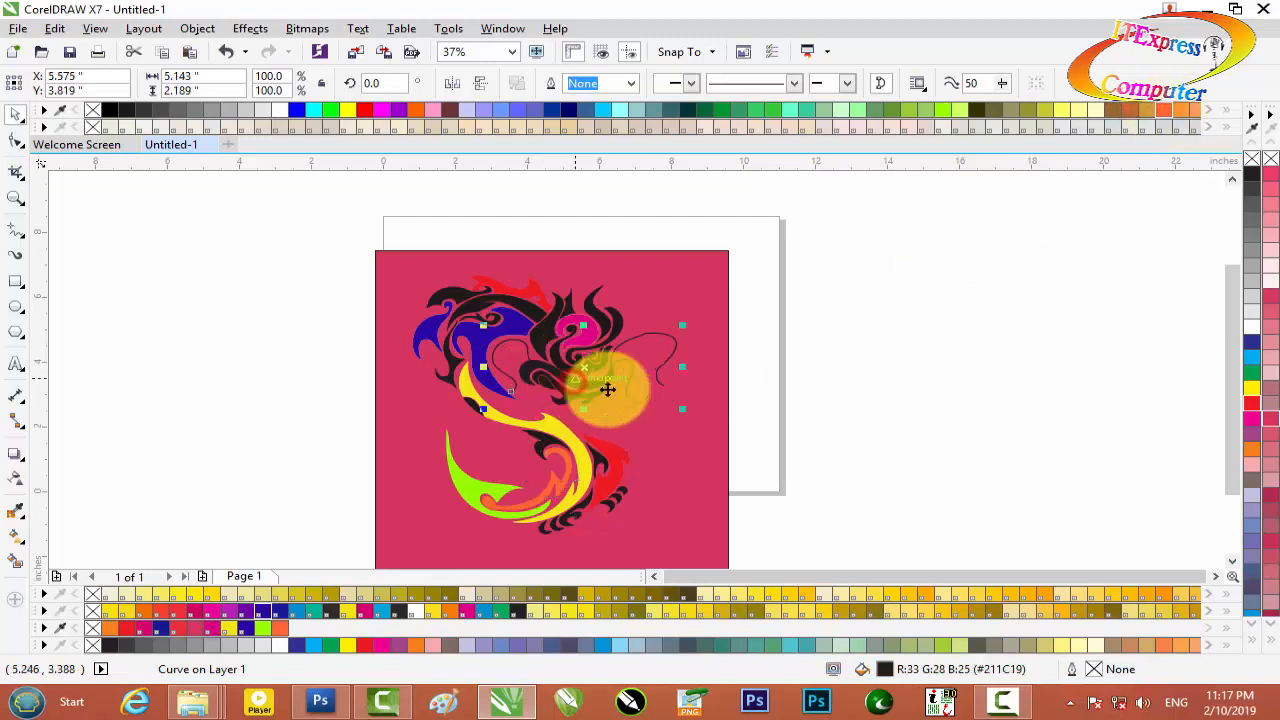
left_click(1255, 356)
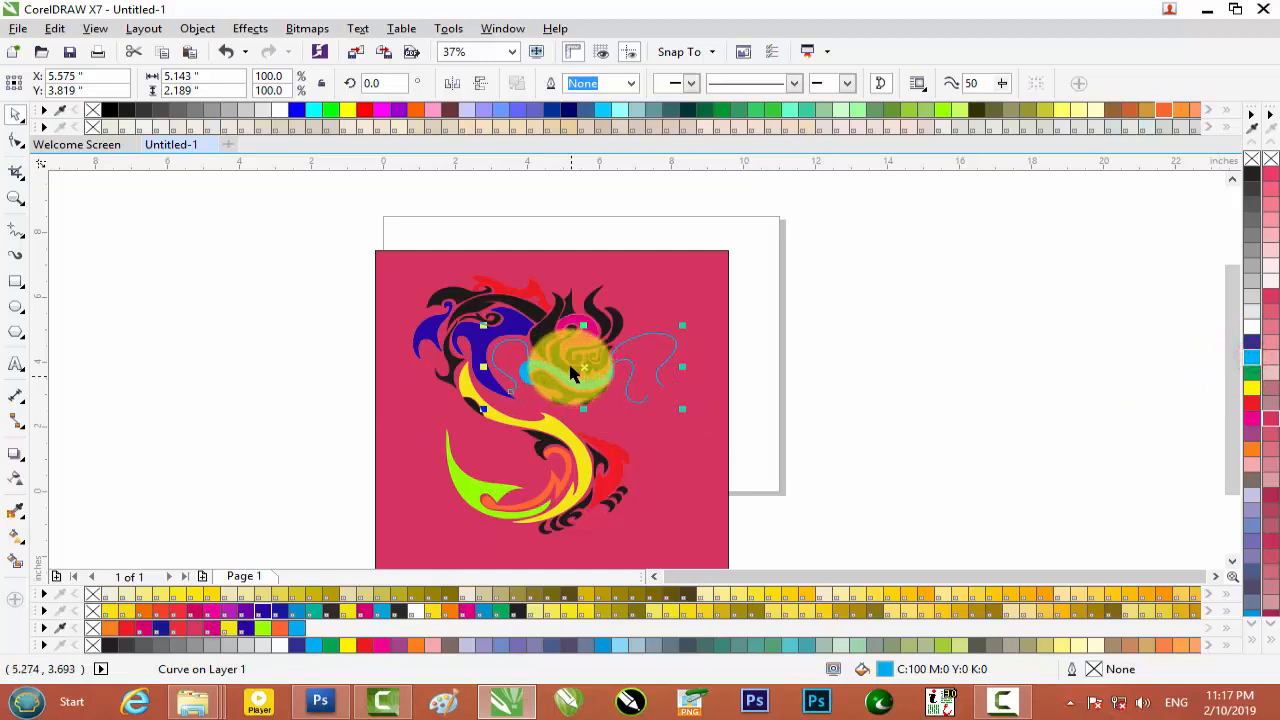
left_click(590, 303)
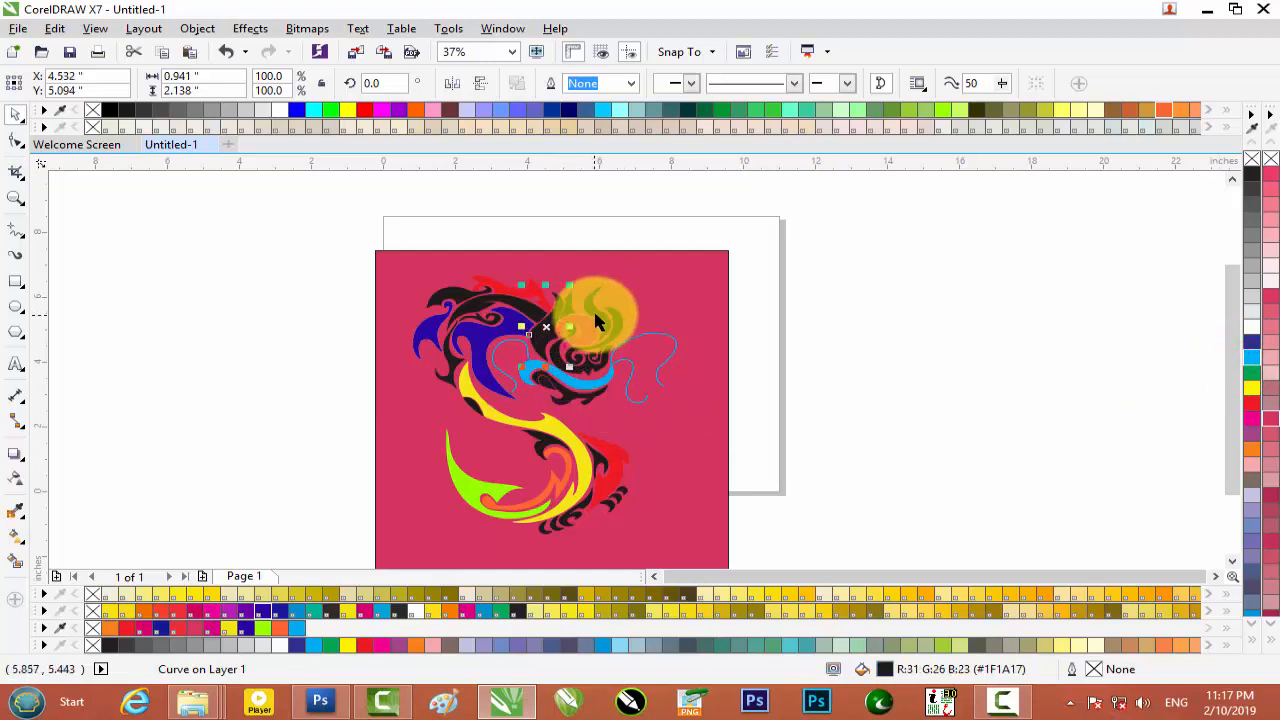
left_click(593, 309, "shift")
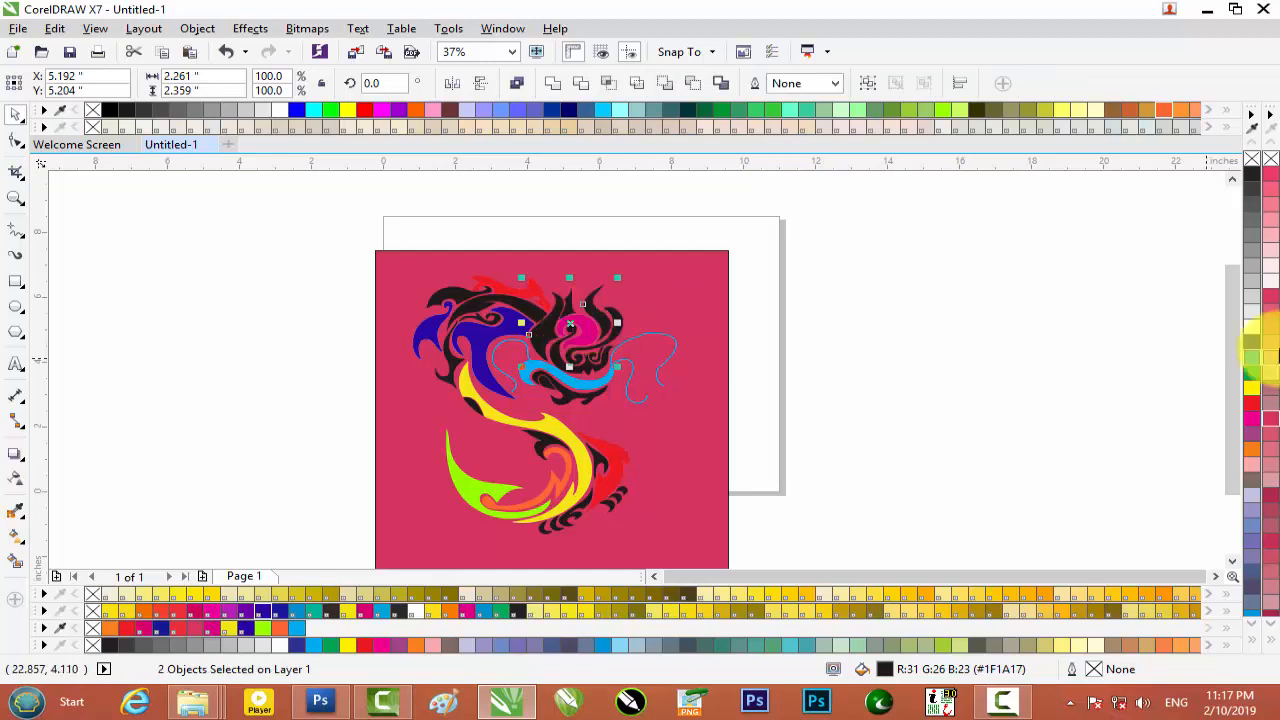
left_click(1253, 388)
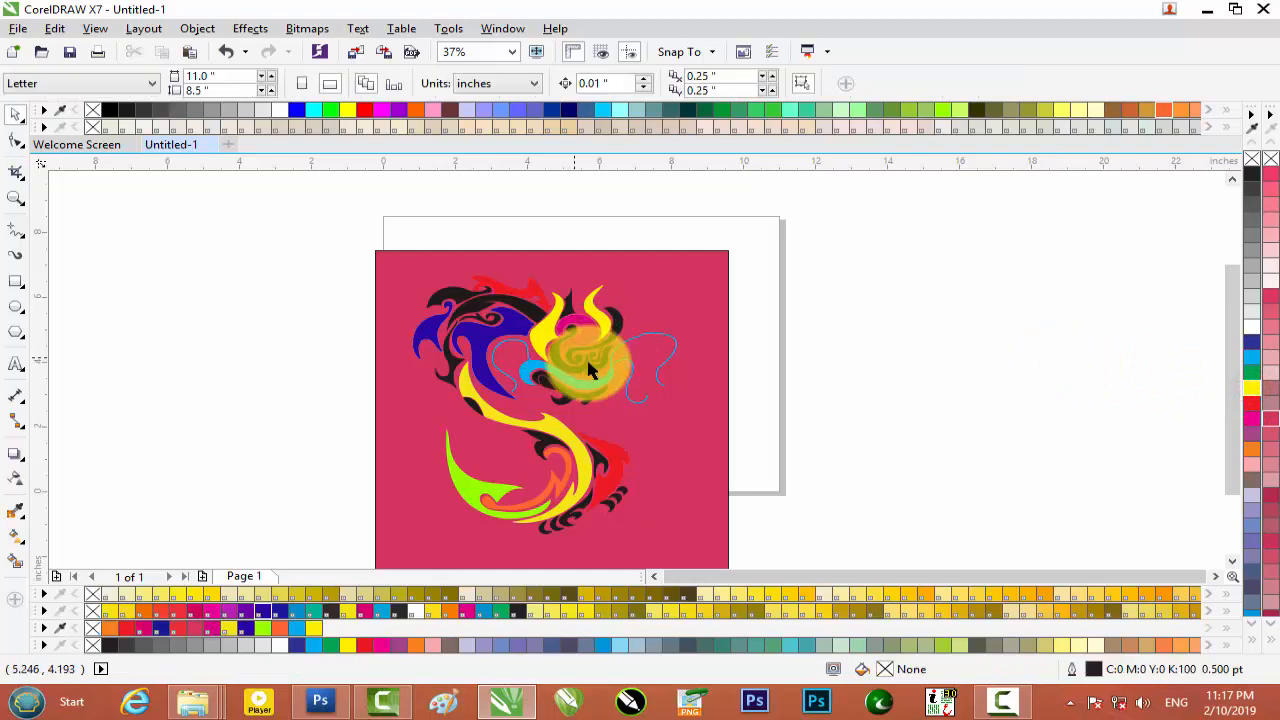
Fill the dragon's face curve with red and the curve behind the right horn with crimson pink.
left_click(578, 352)
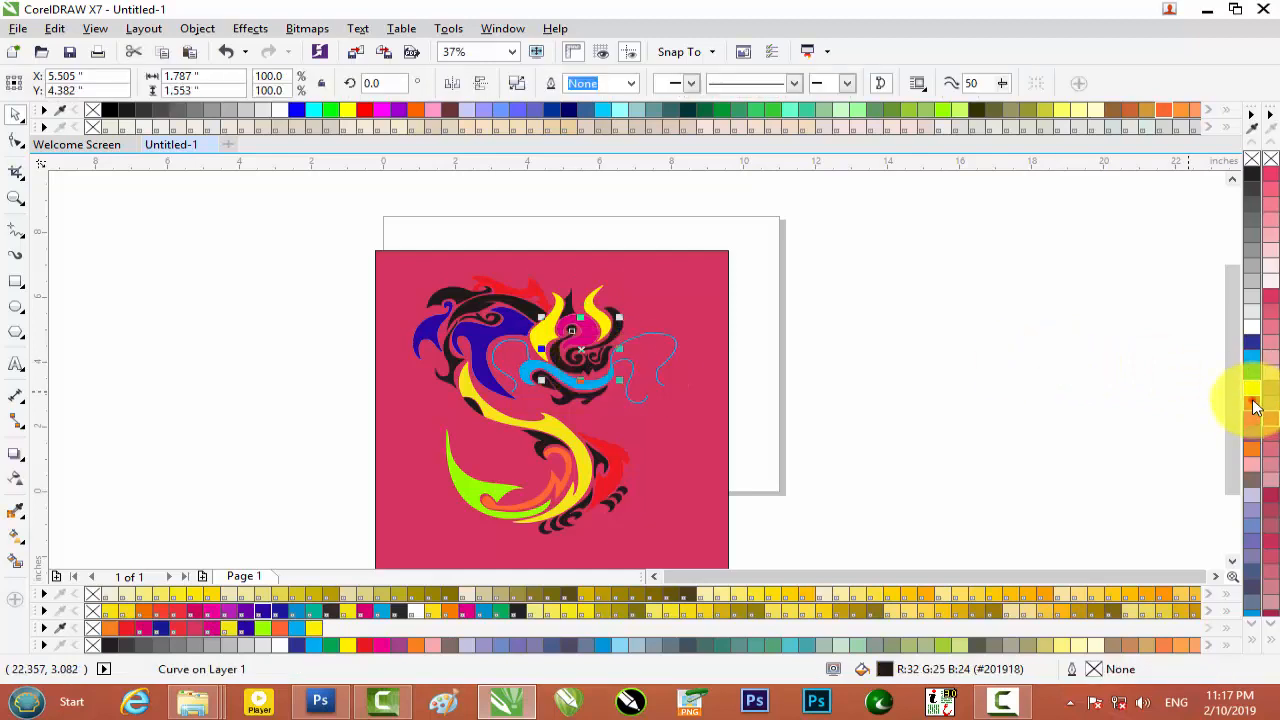
left_click(1250, 403)
left_click(619, 331)
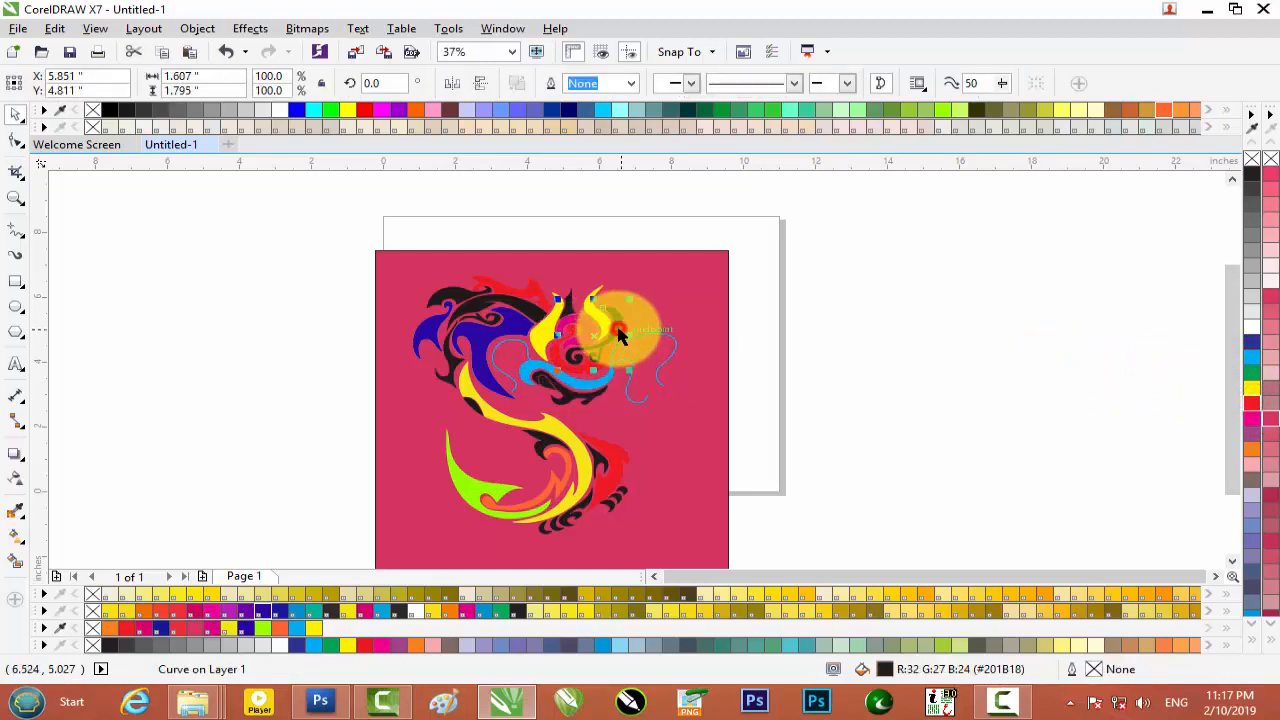
left_click(986, 338)
scroll(531, 370, "up", 4)
scroll(532, 376, "down", 4)
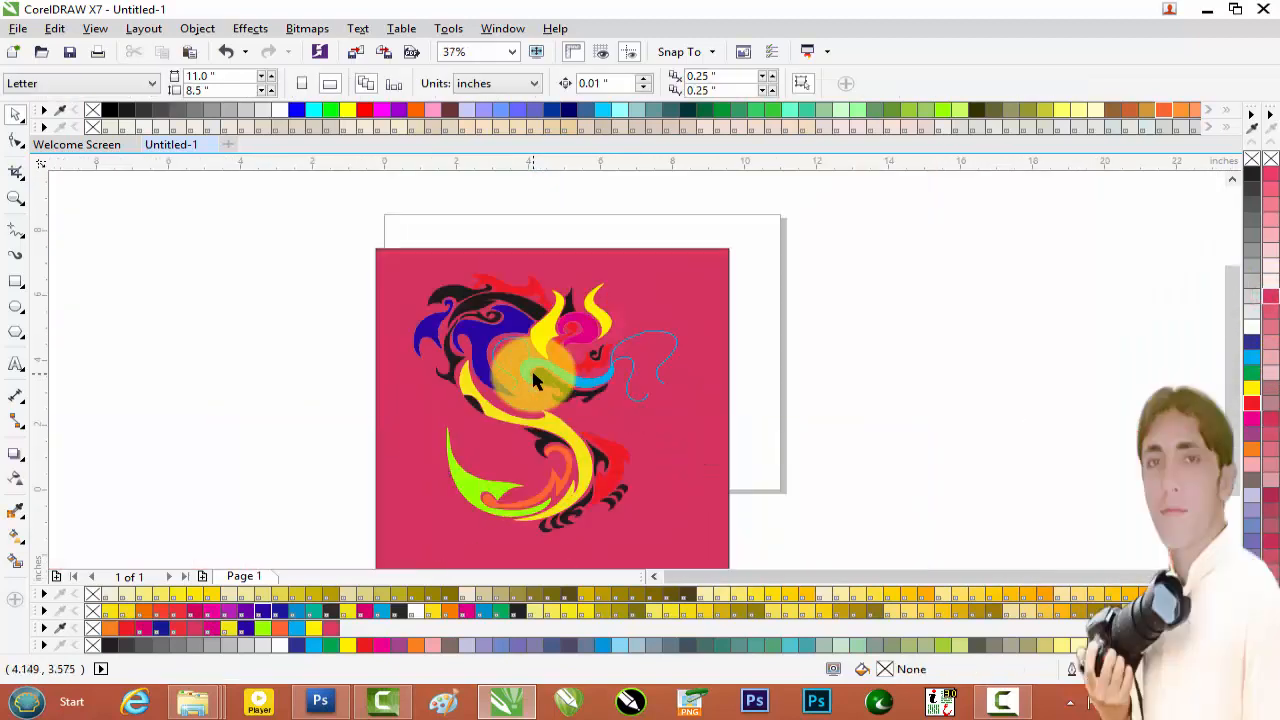
scroll(532, 376, "down", 2)
scroll(534, 373, "up", 3)
scroll(534, 367, "up", 1)
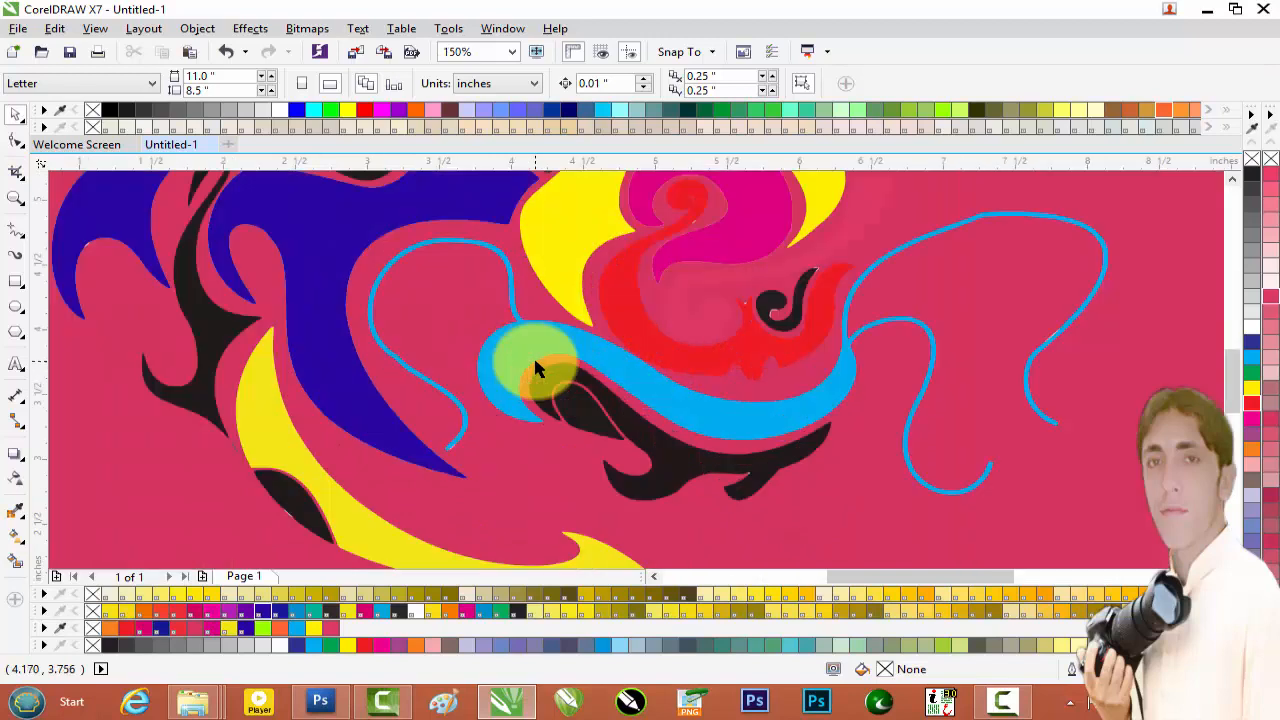
scroll(534, 367, "down", 2)
Delete the crimson rectangle behind the dragon and move all the dragon curves together so they fit inside the page.
left_click(695, 281)
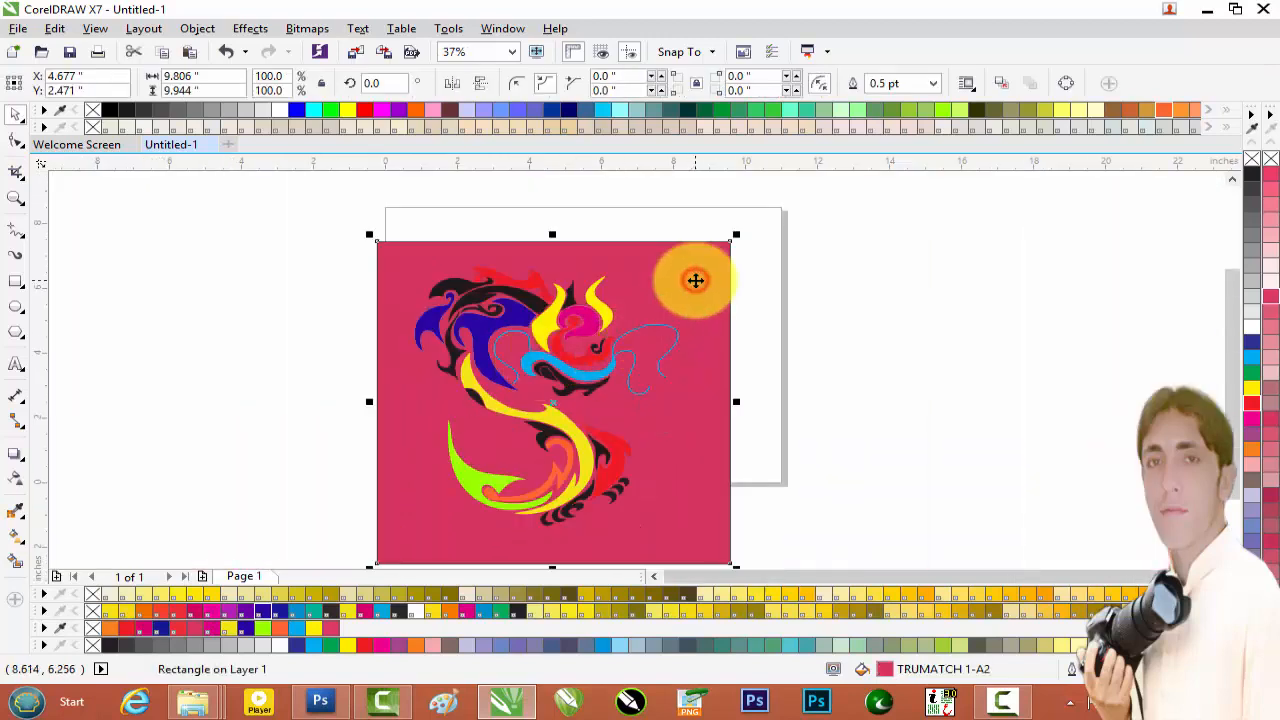
key("Delete")
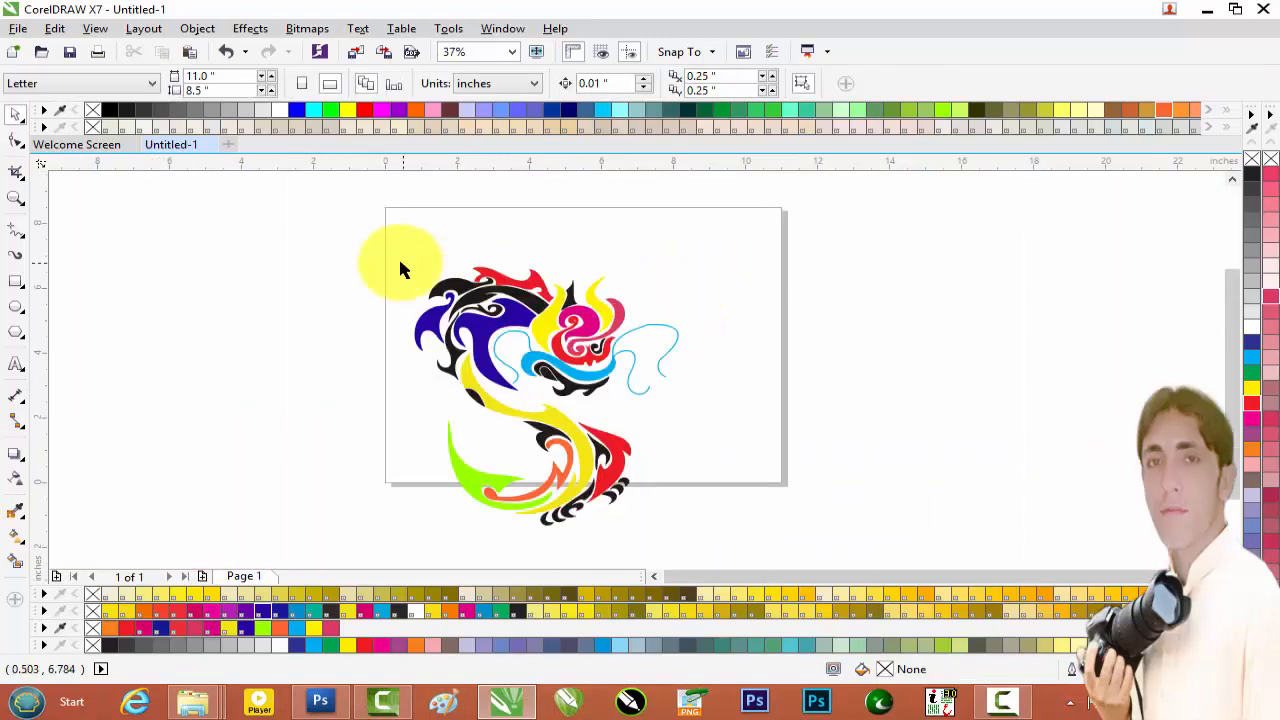
left_click_drag(341, 232, 766, 531)
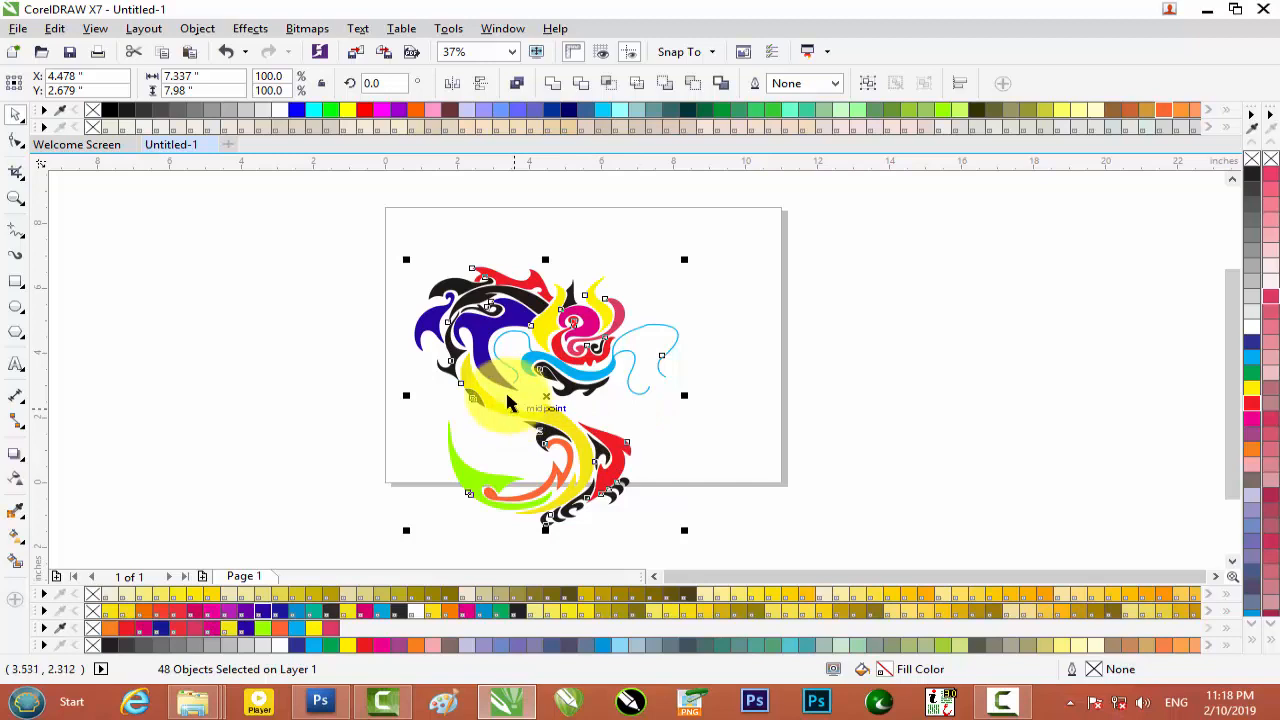
left_click_drag(492, 379, 533, 332)
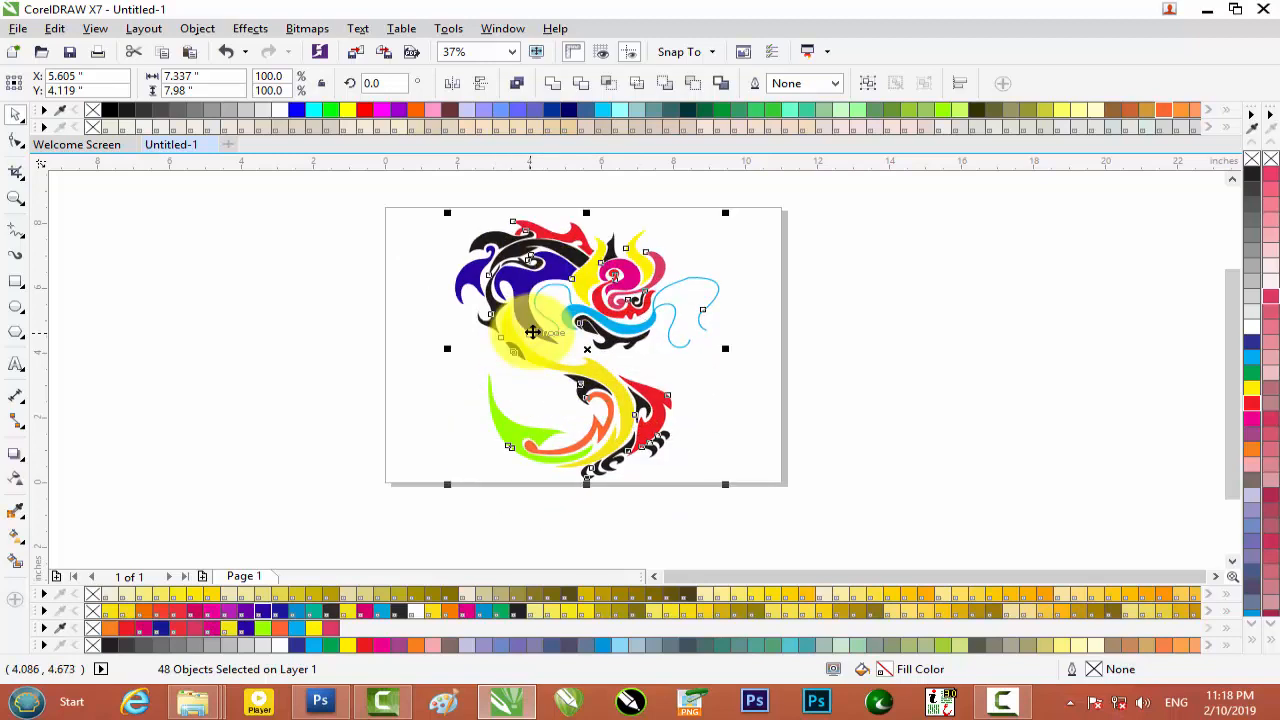
Minimize the drawing window to return to the PSD pattern folder in File Explorer.
left_click(1207, 10)
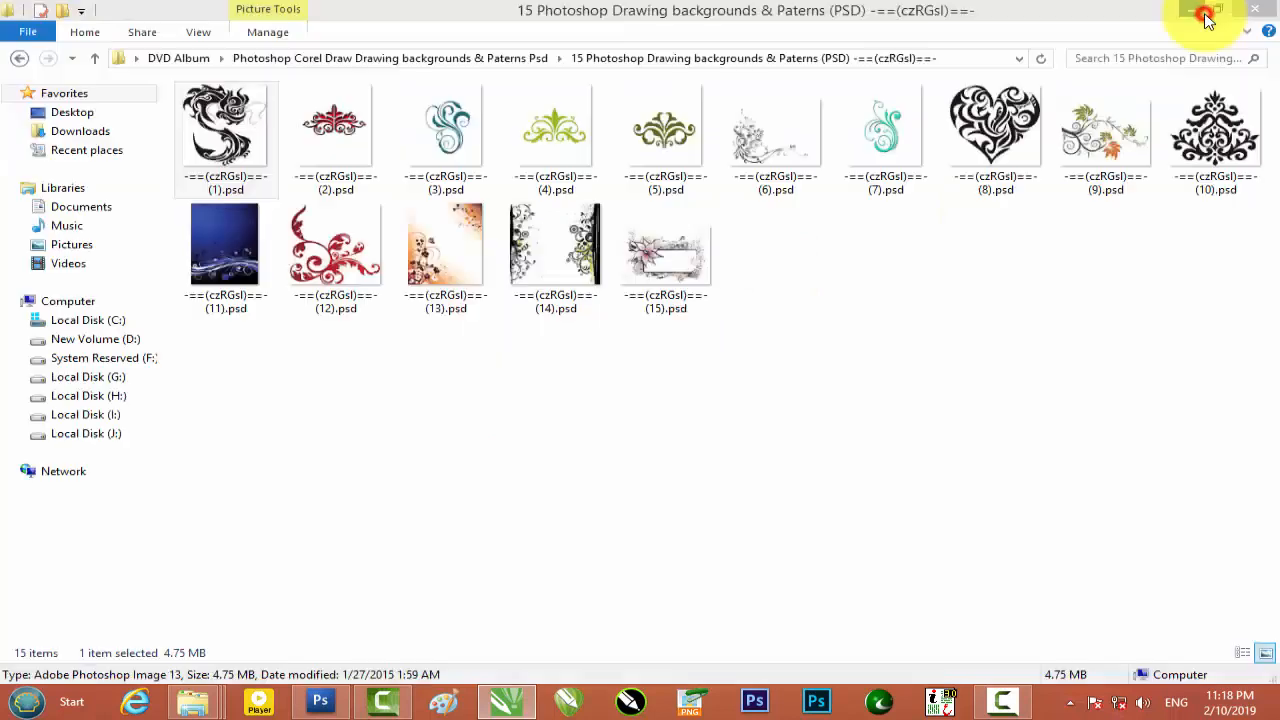